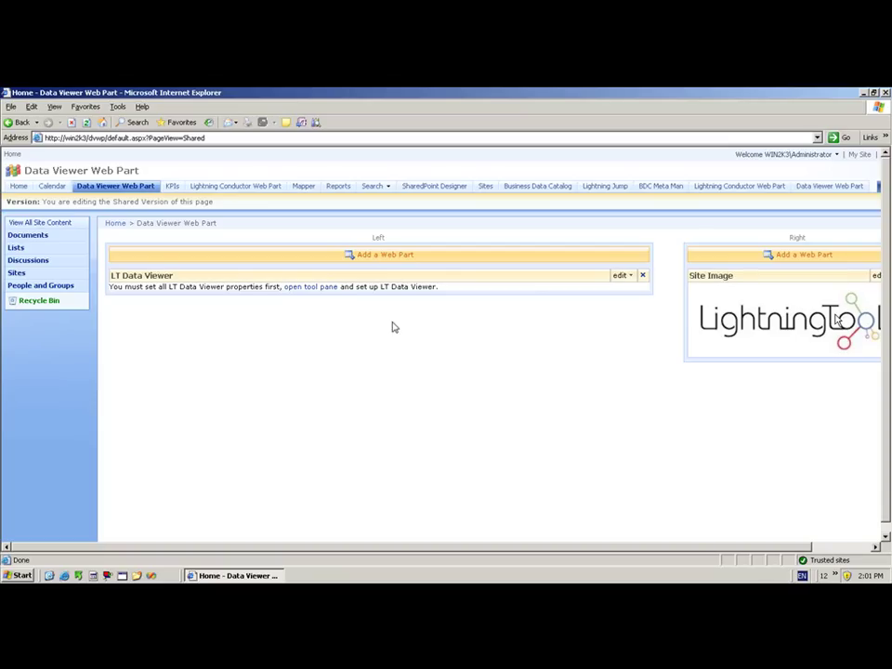
# Open the LT Data Viewer settings and load the databases from server win2k3\officeservers using SqlClient Data Provider.
pyautogui.click(316, 287)
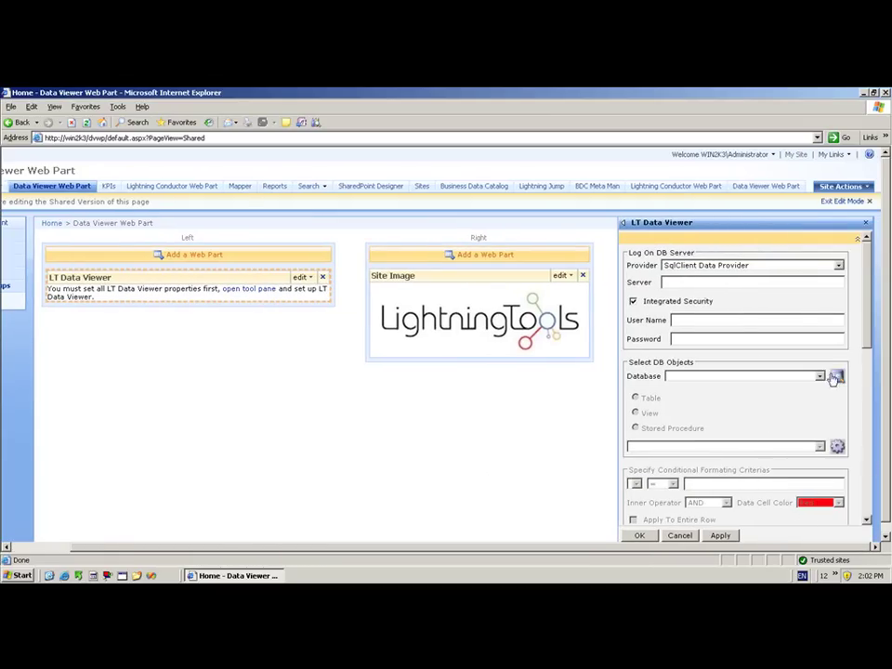
pyautogui.click(797, 268)
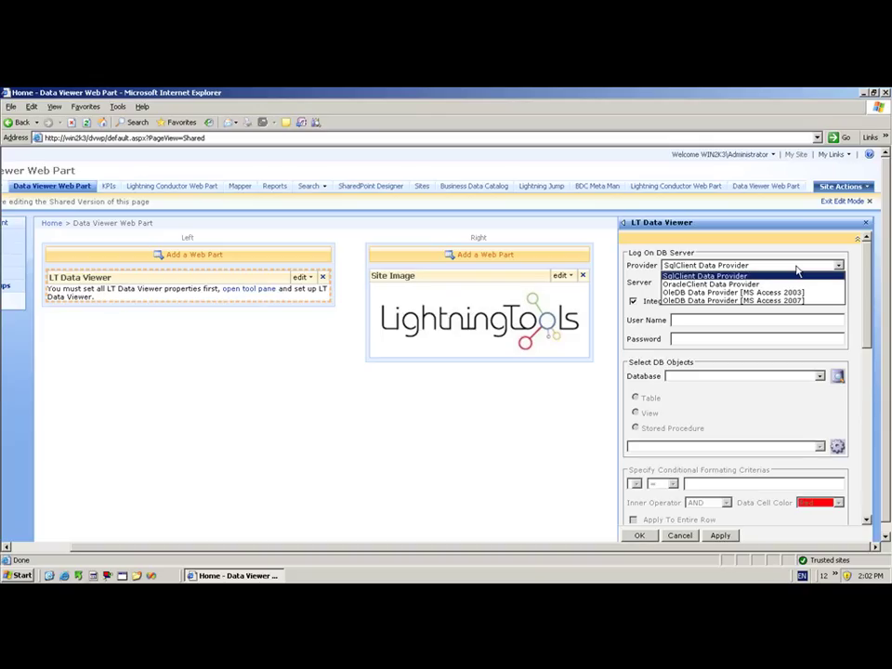
pyautogui.click(732, 276)
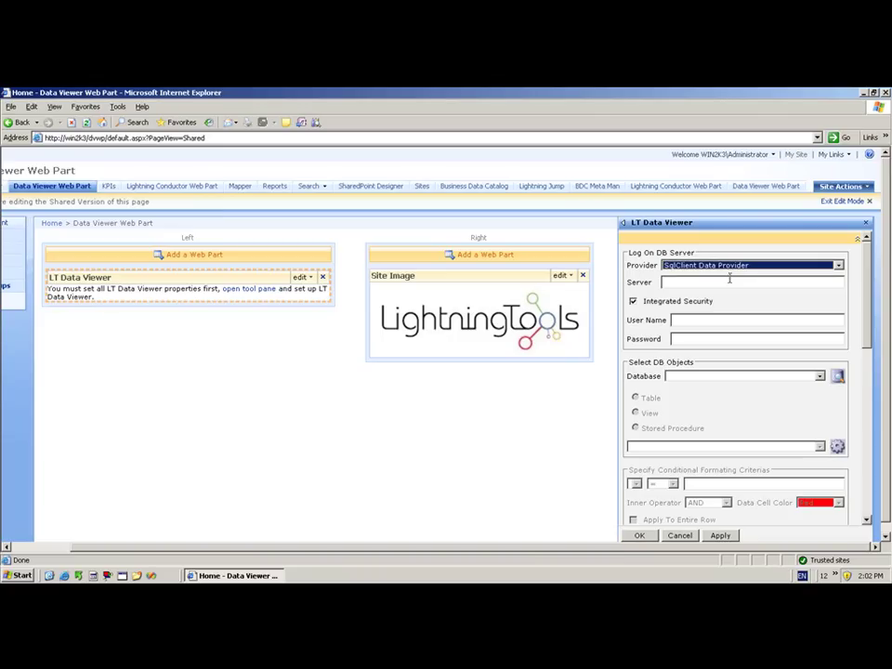
pyautogui.click(730, 284)
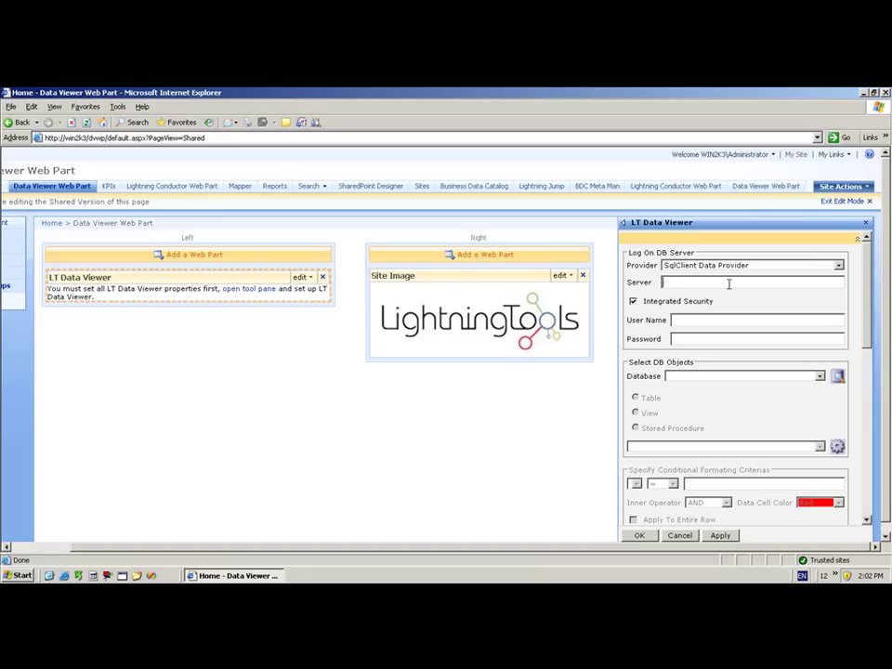
pyautogui.write('win2k3\\officeservers')
pyautogui.click(838, 377)
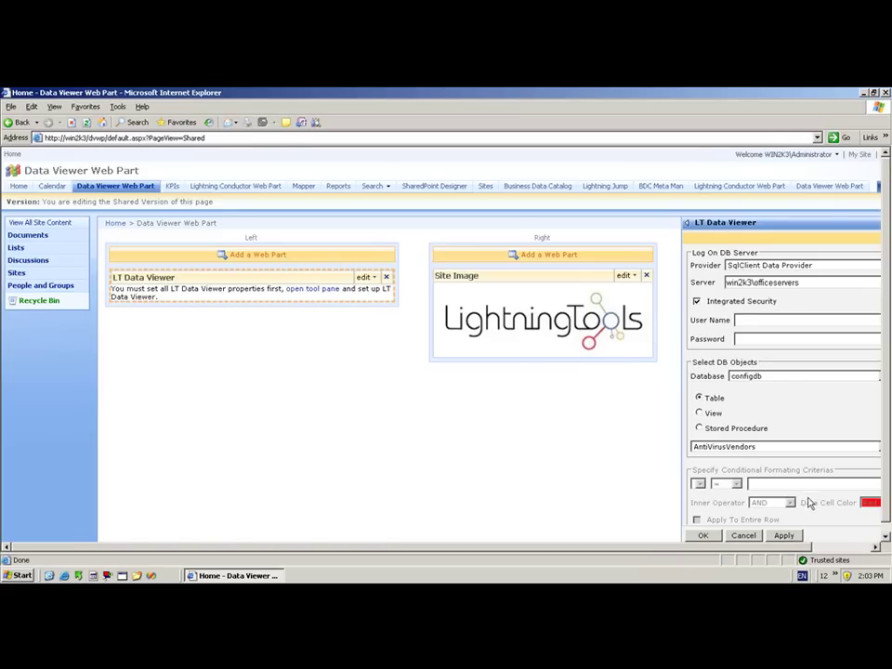
# Select Northwind as the source database for the LT Data Viewer.
pyautogui.click(800, 547)
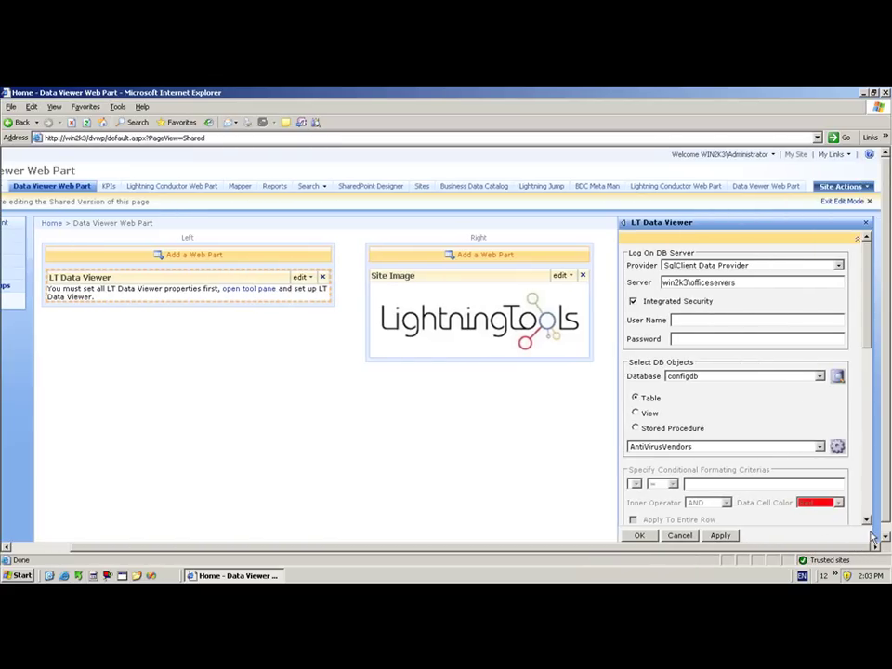
pyautogui.click(820, 377)
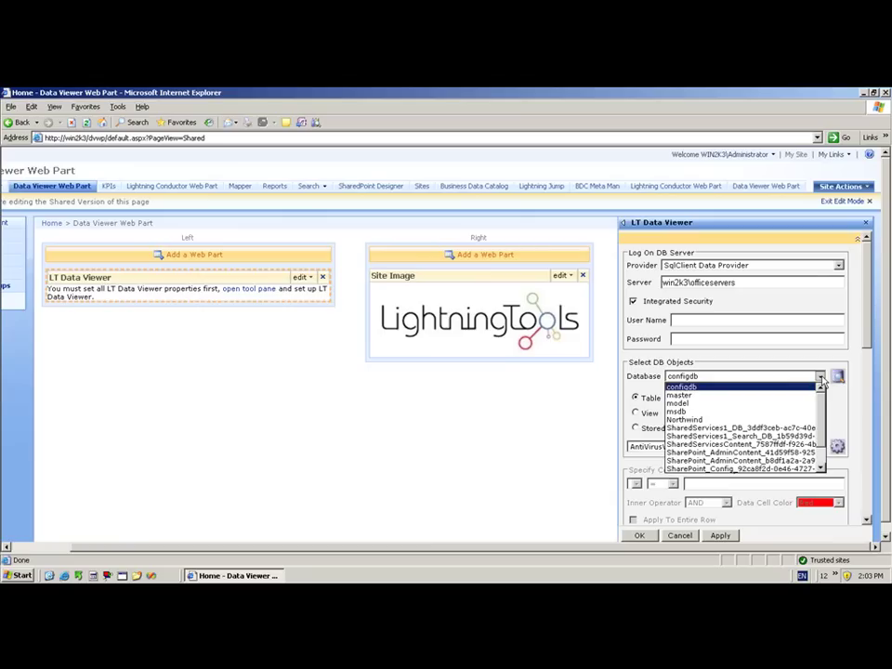
pyautogui.click(783, 421)
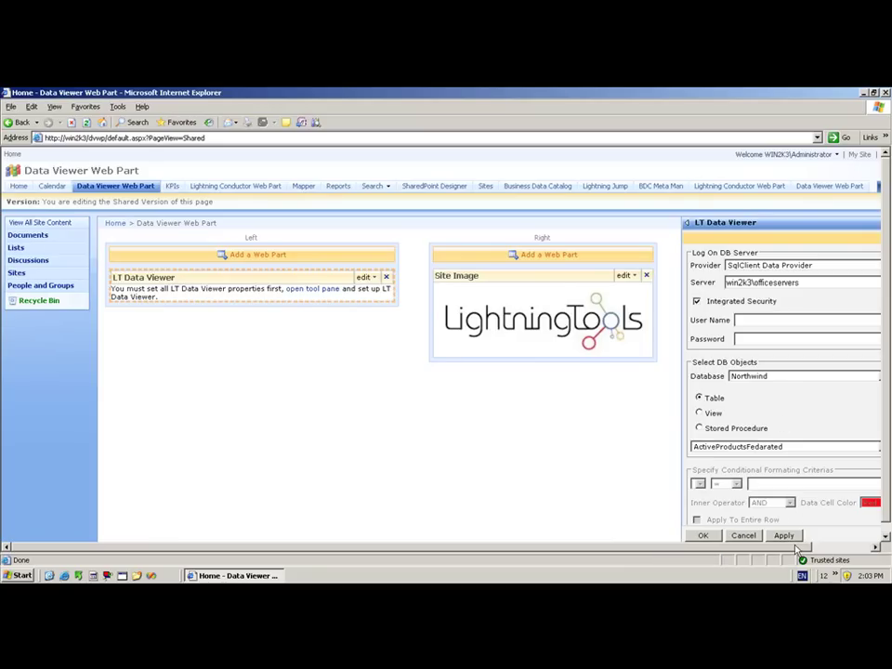
# Select the Products table as the database object to show.
pyautogui.click(803, 547)
pyautogui.click(803, 546)
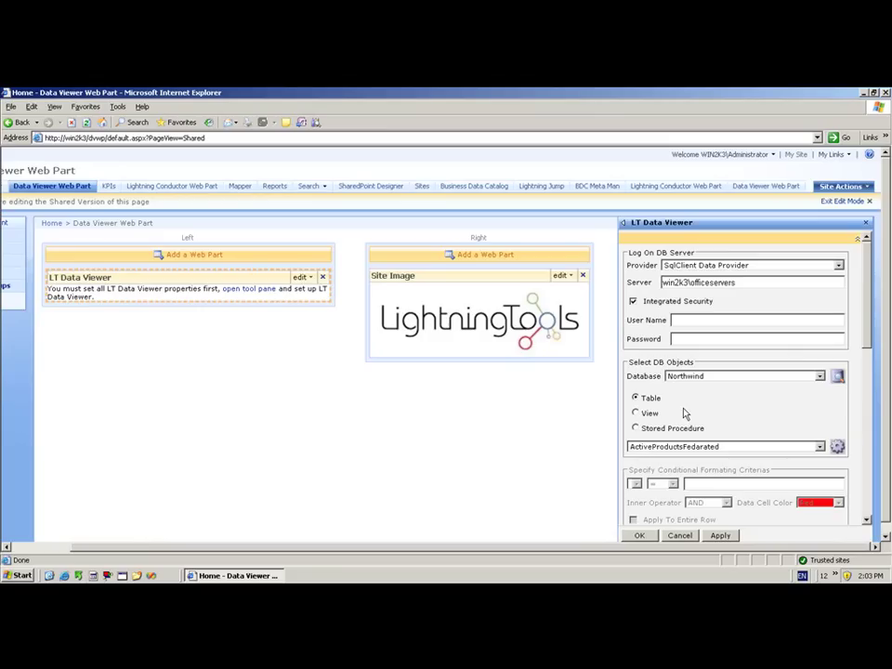
pyautogui.click(820, 448)
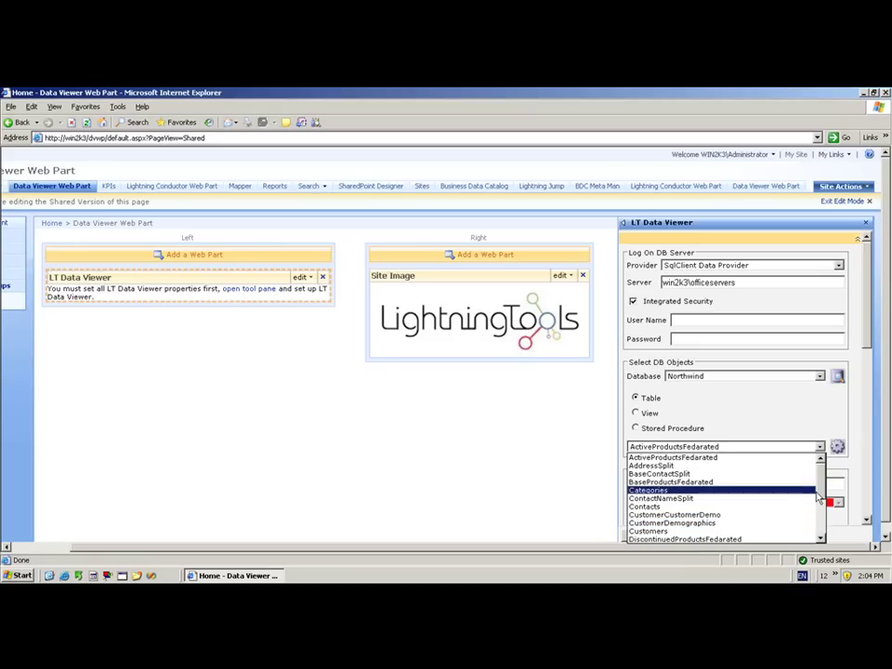
pyautogui.moveTo(820, 497); pyautogui.dragTo(822, 518)
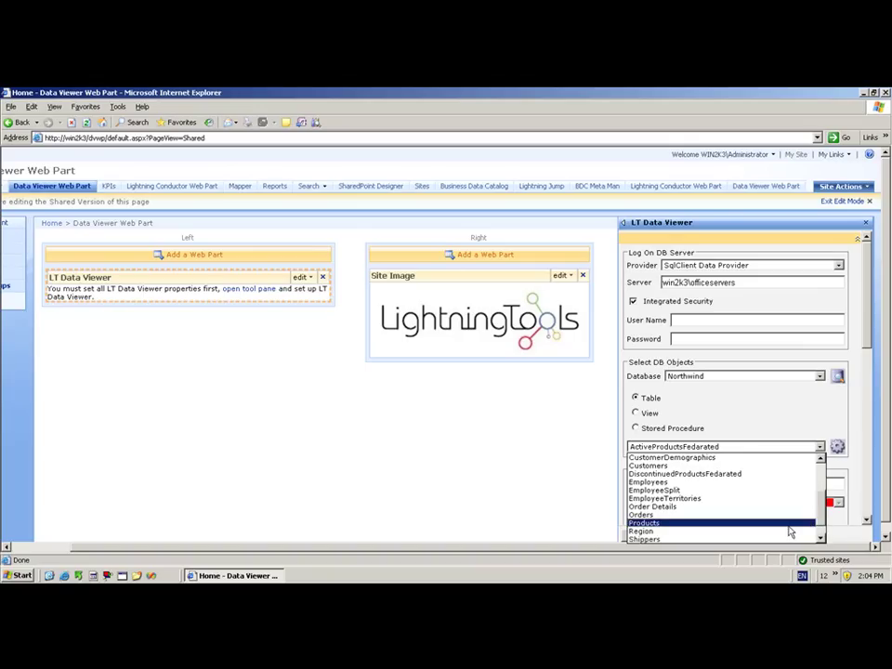
pyautogui.click(788, 528)
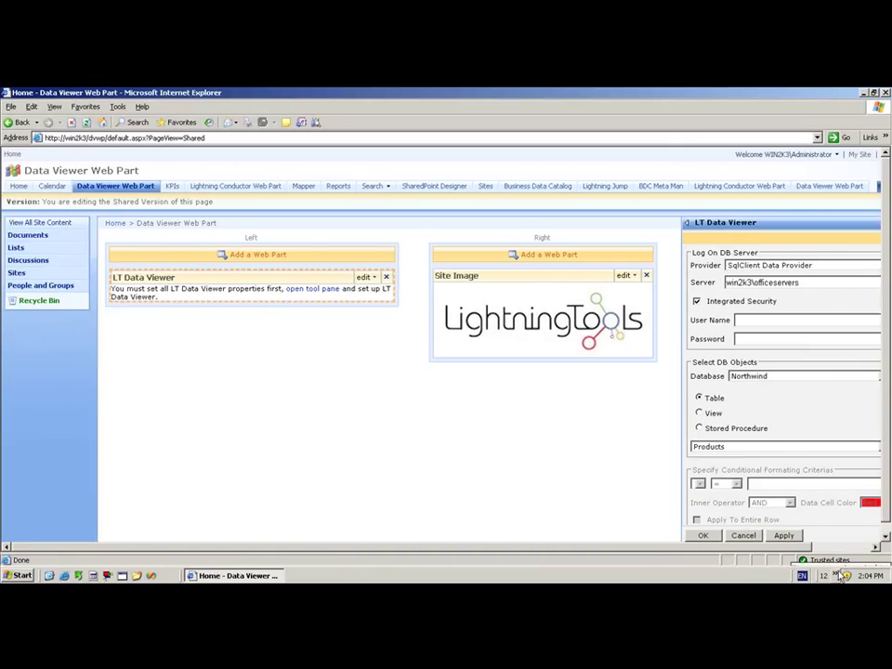
# Open the Products field settings and display ProductID, ProductName, QuantityPerUnit, UnitPrice, UnitsInStock and UnitsOnOrder.
pyautogui.moveTo(799, 547); pyautogui.dragTo(865, 549)
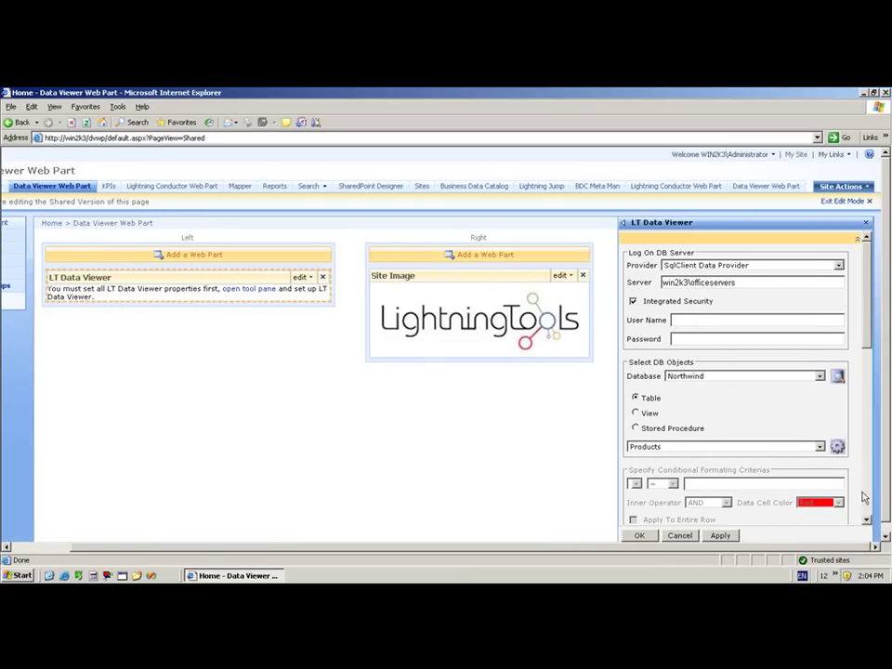
pyautogui.click(838, 448)
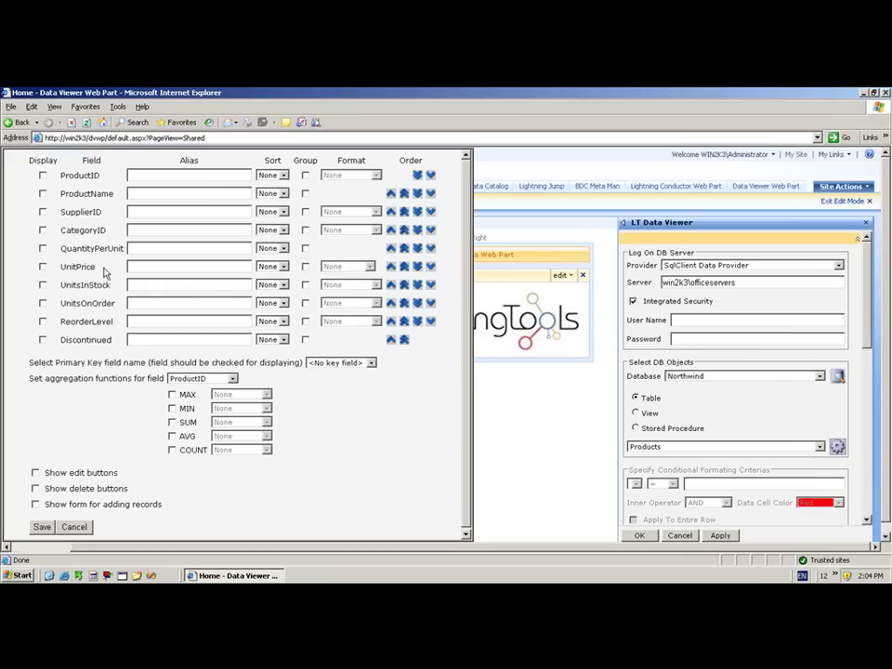
pyautogui.click(43, 176)
pyautogui.click(43, 193)
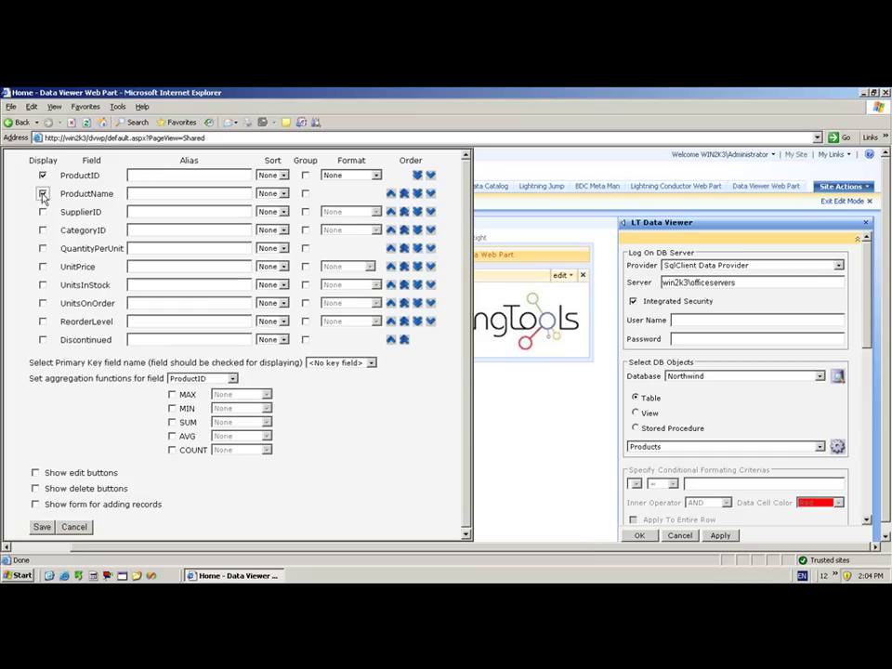
pyautogui.click(42, 249)
pyautogui.click(42, 267)
pyautogui.click(43, 285)
pyautogui.click(42, 304)
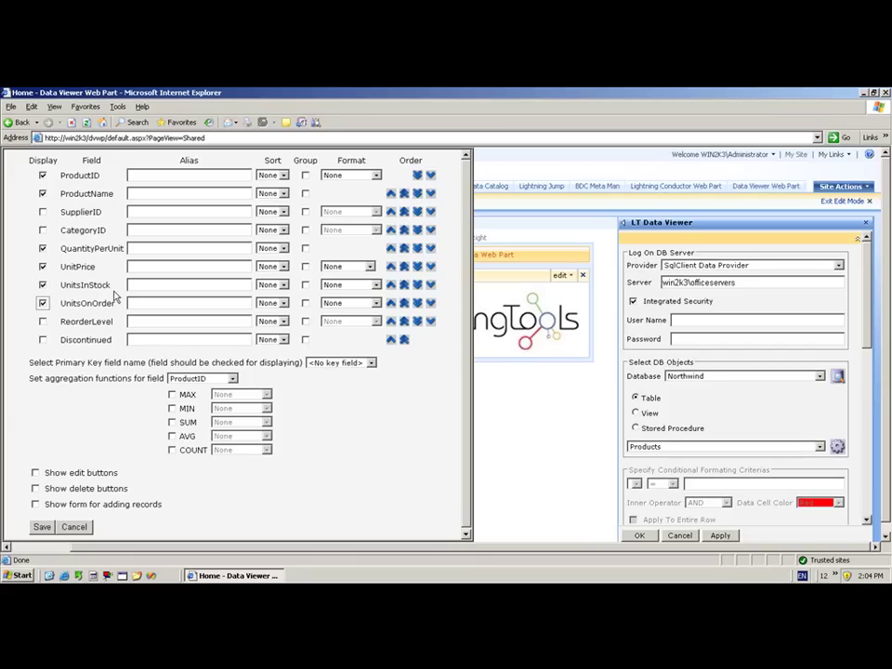
# Set the aliases "Units On Order" for UnitsOnOrder, "Units in Stock" for UnitsInStock and "QTY Per Unit" for QuantityPerUnit.
pyautogui.click(176, 304)
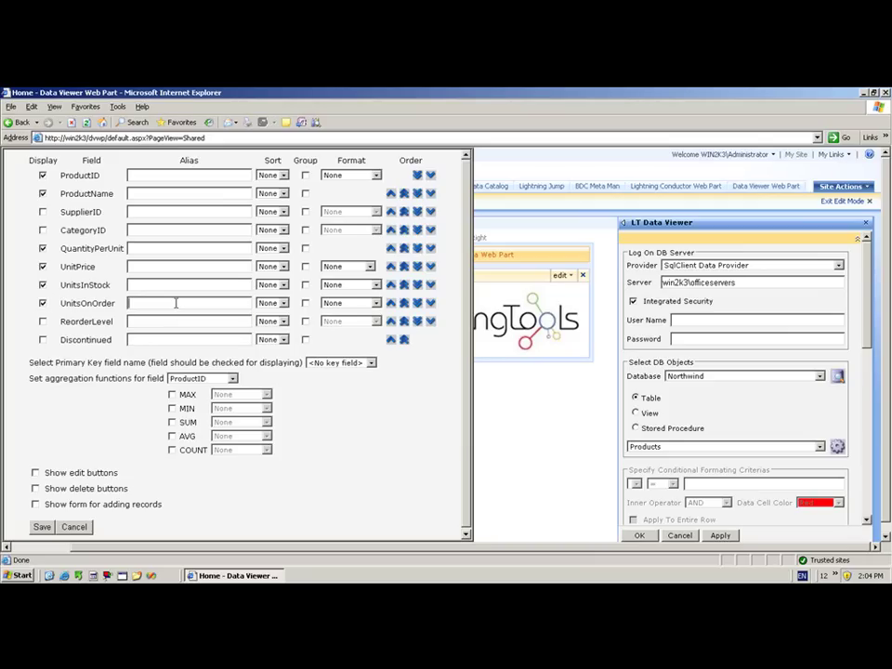
pyautogui.write('Units On Order')
pyautogui.click(165, 285)
pyautogui.write('Units ')
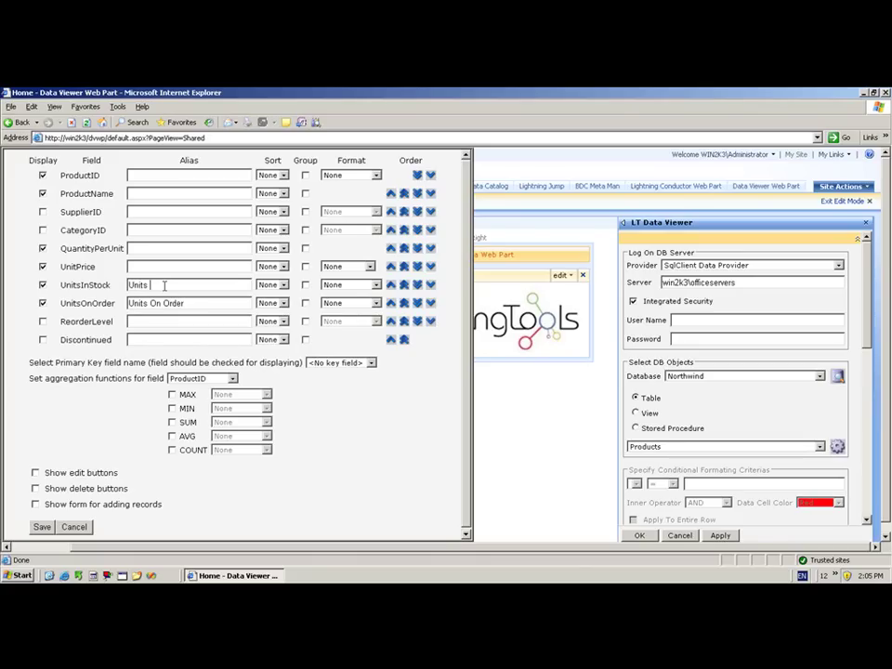
pyautogui.write('in Stock')
pyautogui.click(156, 248)
pyautogui.write('QTY Per Unit')
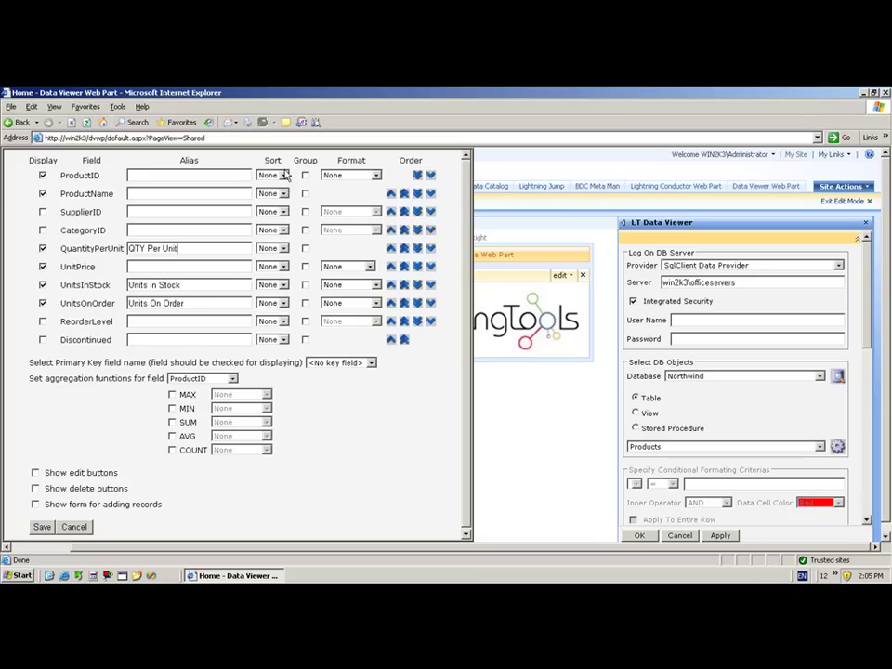
# Sort ProductName in ascending order and format UnitPrice as Currency.
pyautogui.click(283, 193)
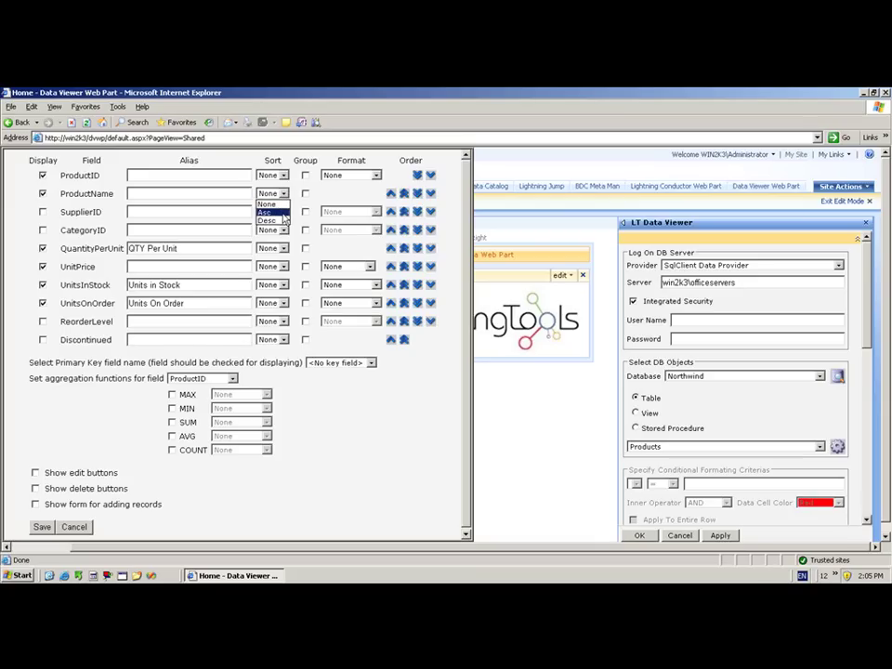
pyautogui.click(268, 212)
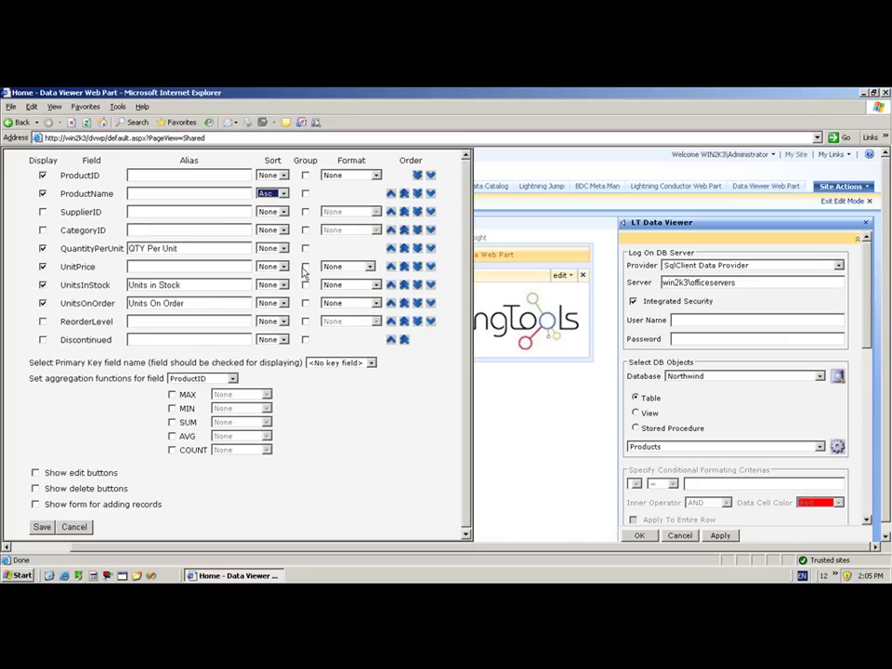
pyautogui.click(342, 267)
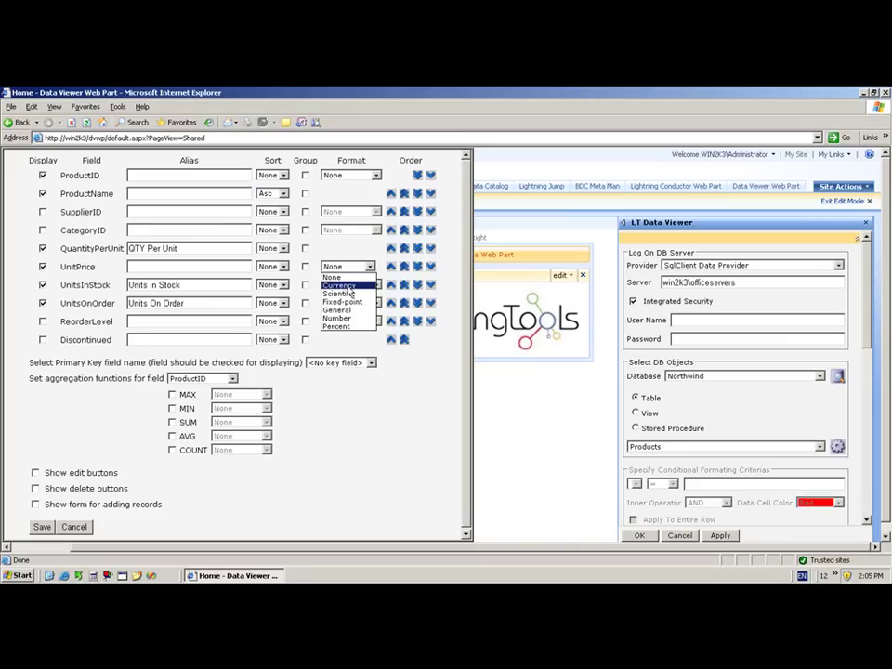
pyautogui.click(349, 286)
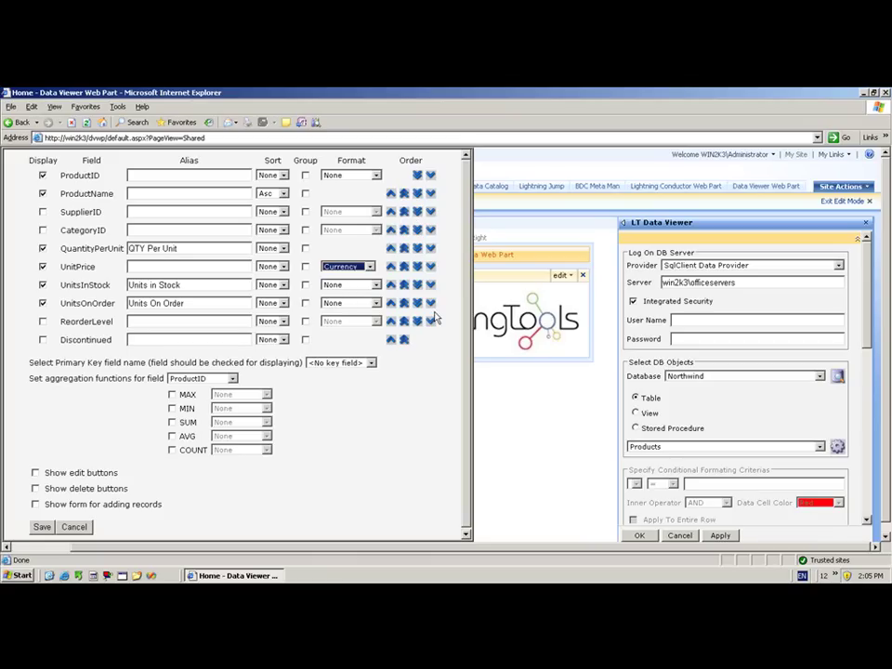
pyautogui.click(352, 447)
# Add a SUM aggregation for the UnitsOnOrder field with its format set to None.
pyautogui.click(234, 380)
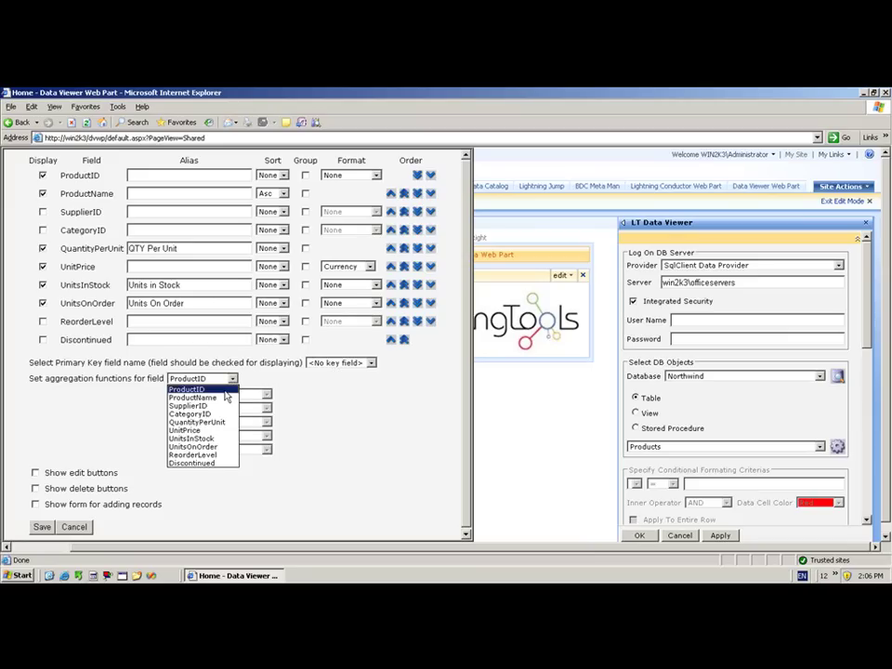
pyautogui.click(205, 447)
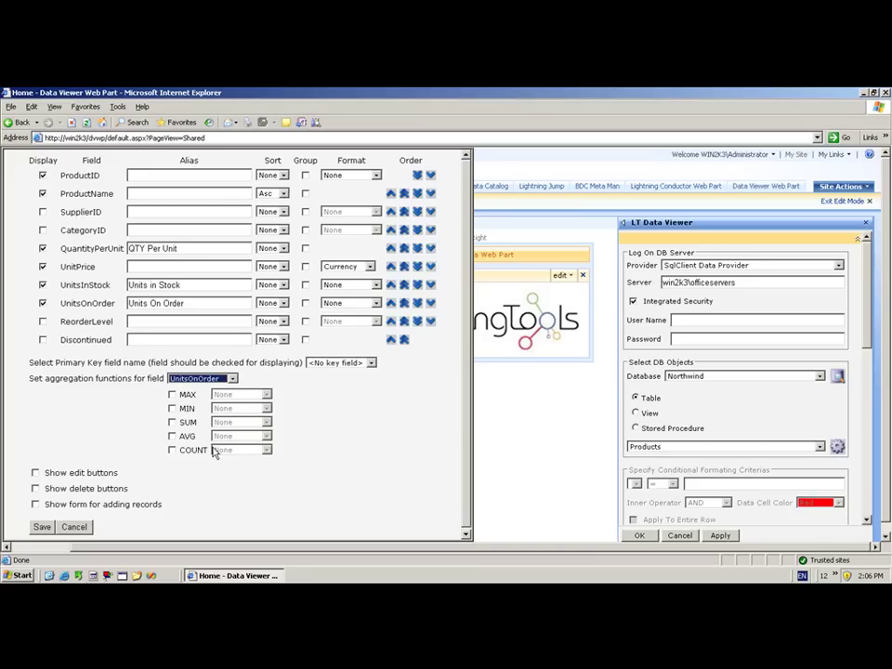
pyautogui.click(172, 423)
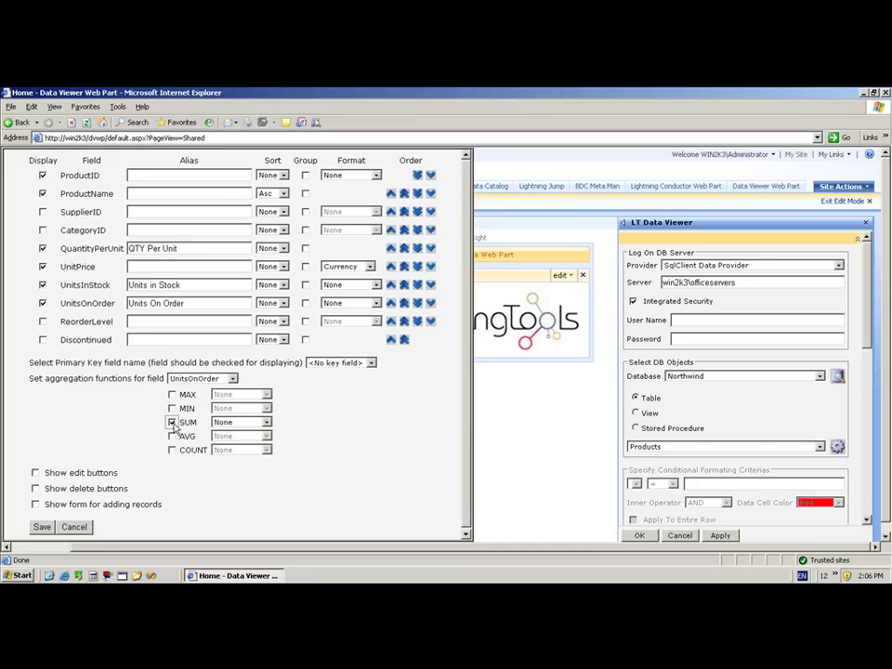
pyautogui.click(233, 424)
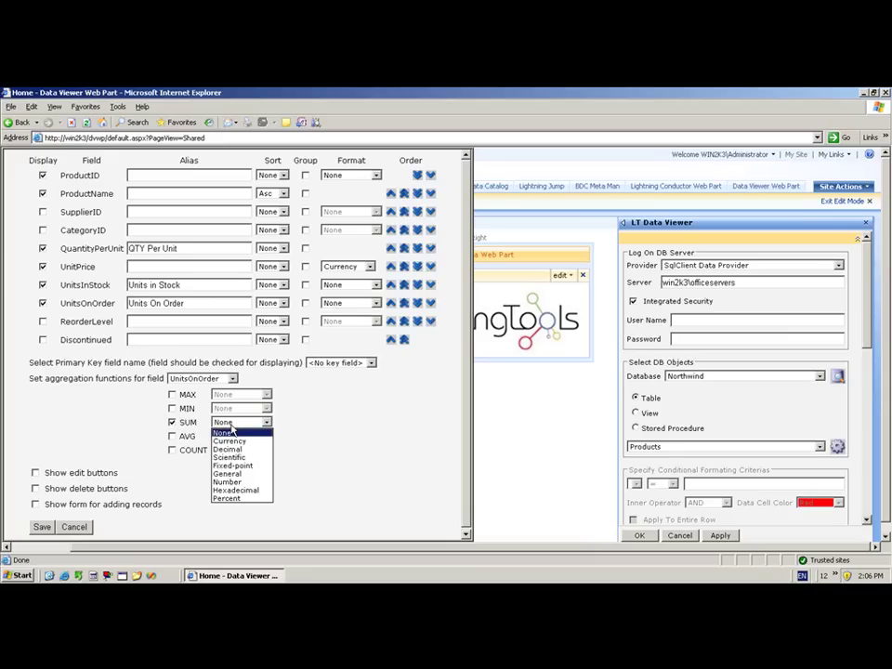
pyautogui.click(232, 430)
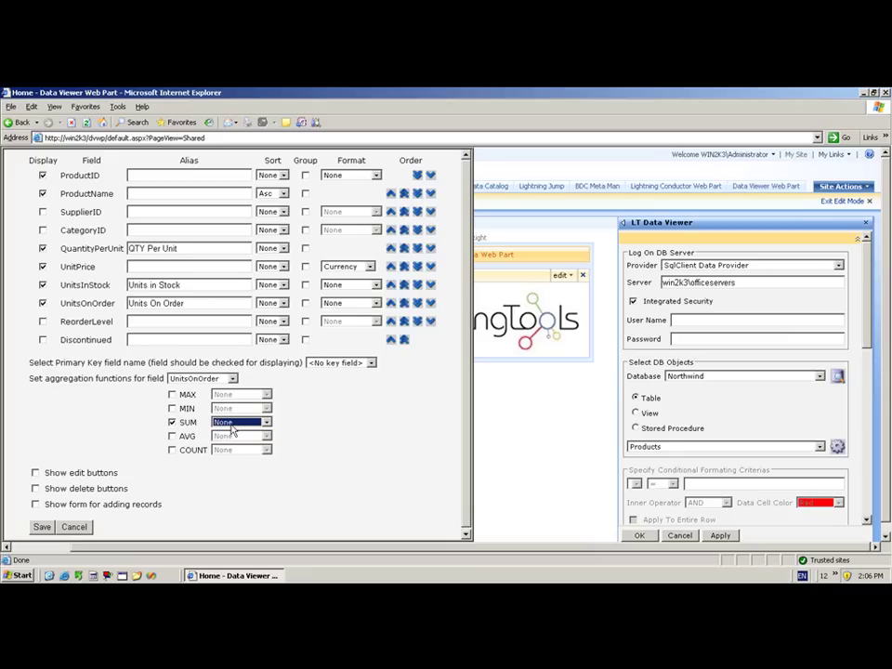
pyautogui.click(302, 499)
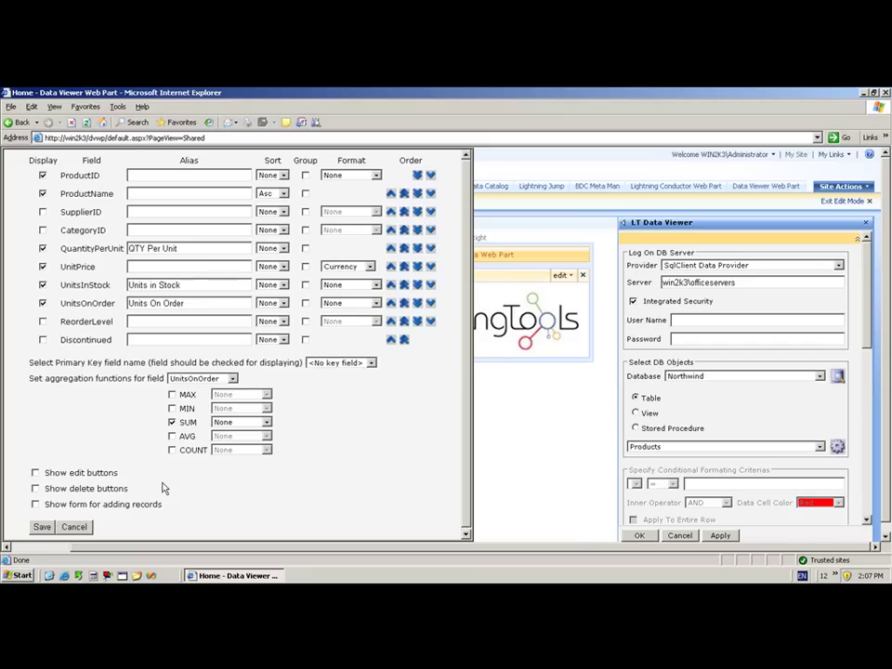
# Enable the edit and delete buttons for records, save the field settings and apply the configuration to the web part.
pyautogui.click(34, 473)
pyautogui.click(35, 488)
pyautogui.click(42, 528)
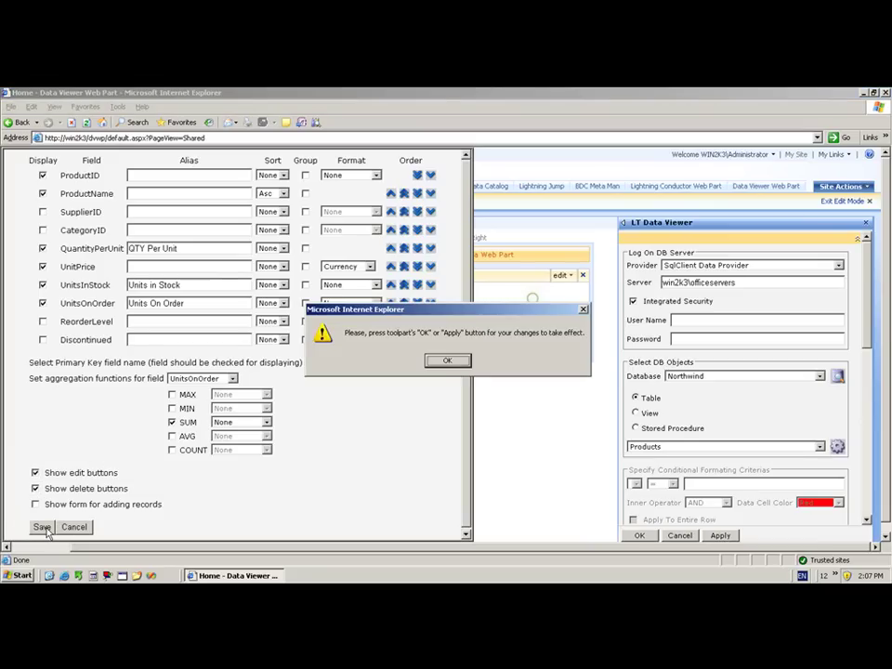
pyautogui.click(447, 361)
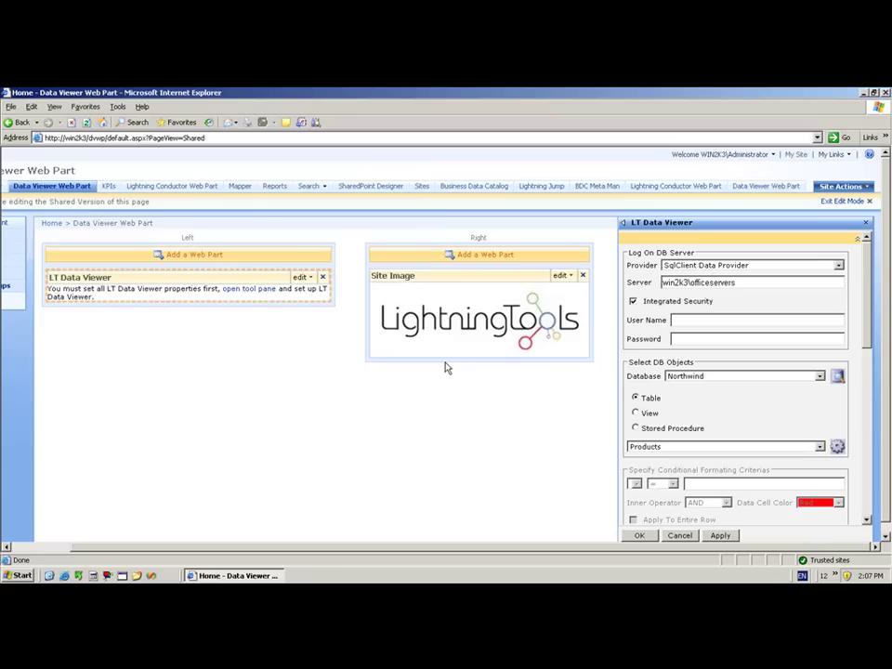
pyautogui.click(720, 537)
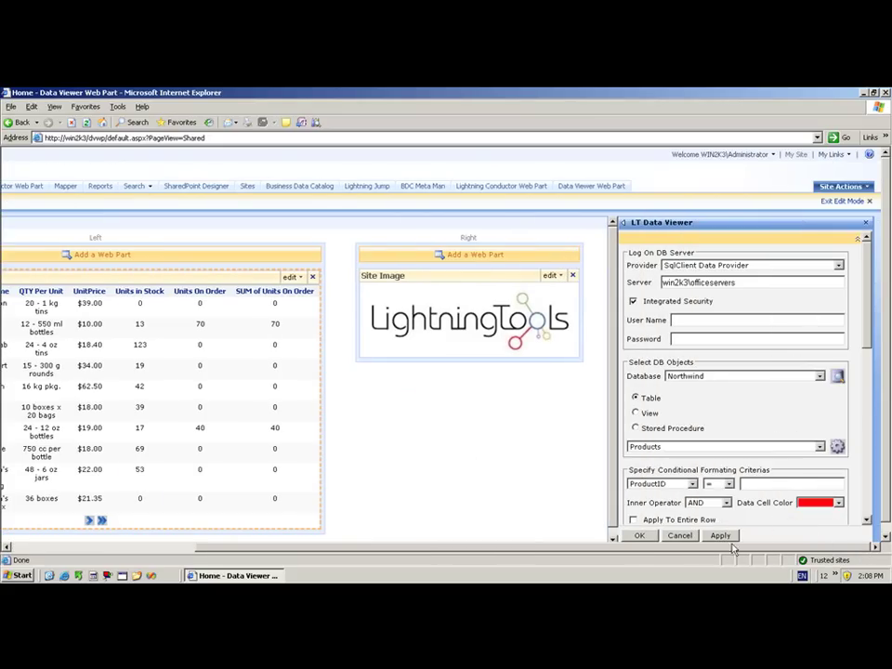
pyautogui.click(640, 535)
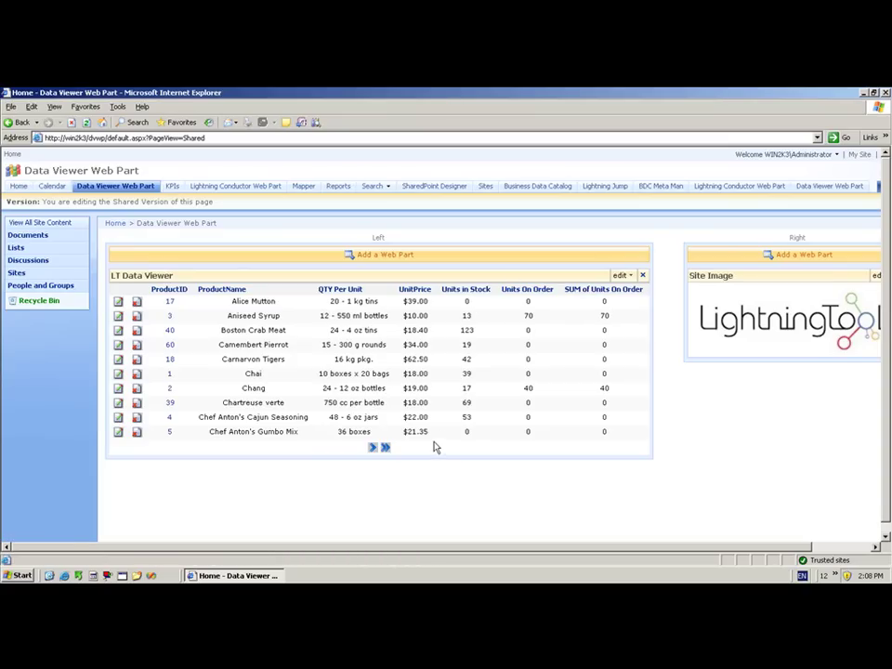
# Page forward twice through the product records in the LT Data Viewer.
pyautogui.click(373, 447)
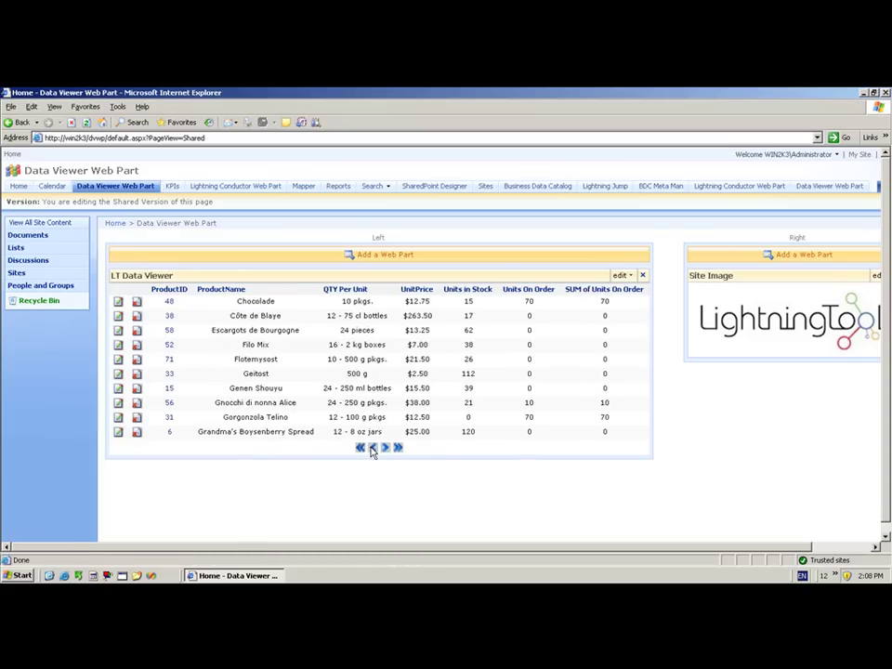
pyautogui.click(385, 448)
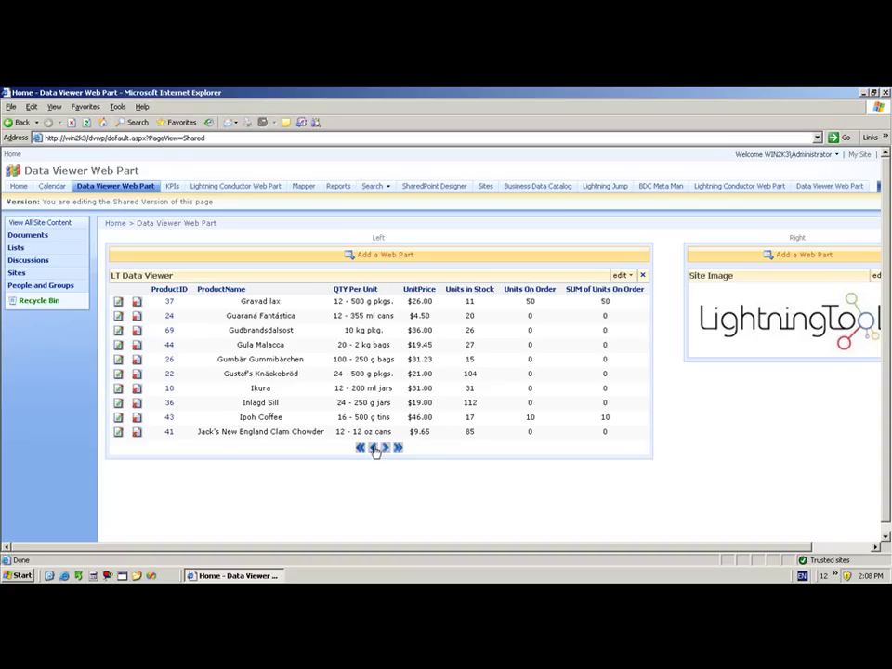
# Return to the first page of product records and rename the product Chai to Tea, saving the record.
pyautogui.click(374, 449)
pyautogui.click(371, 447)
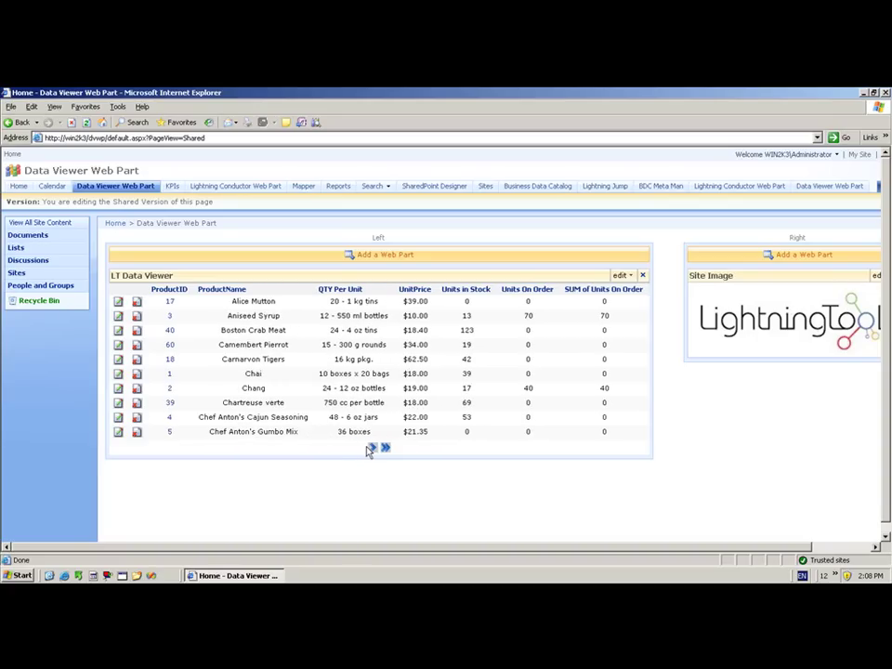
pyautogui.click(119, 375)
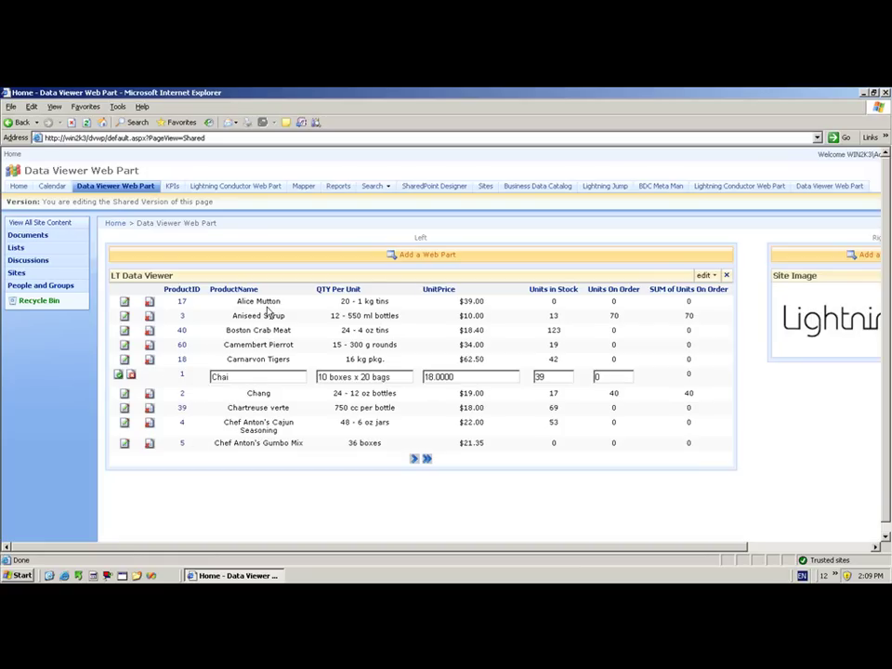
pyautogui.click(254, 381)
pyautogui.press('BackSpace')
pyautogui.press('BackSpace')
pyautogui.press('BackSpace')
pyautogui.press('BackSpace')
pyautogui.click(118, 375)
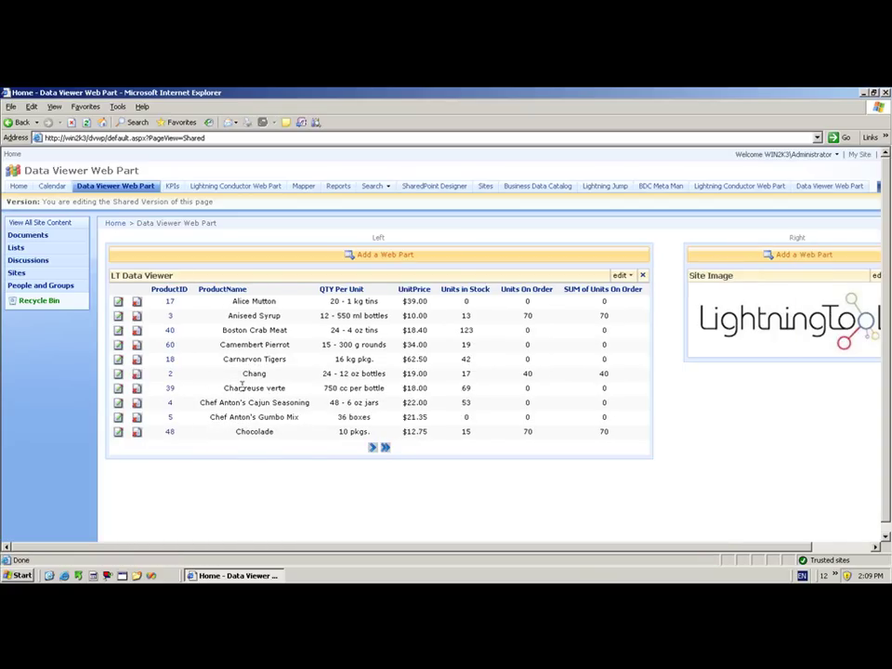
# Page forward through the product records to locate the Tea record in its alphabetical position.
pyautogui.click(373, 450)
pyautogui.click(373, 450)
pyautogui.click(376, 450)
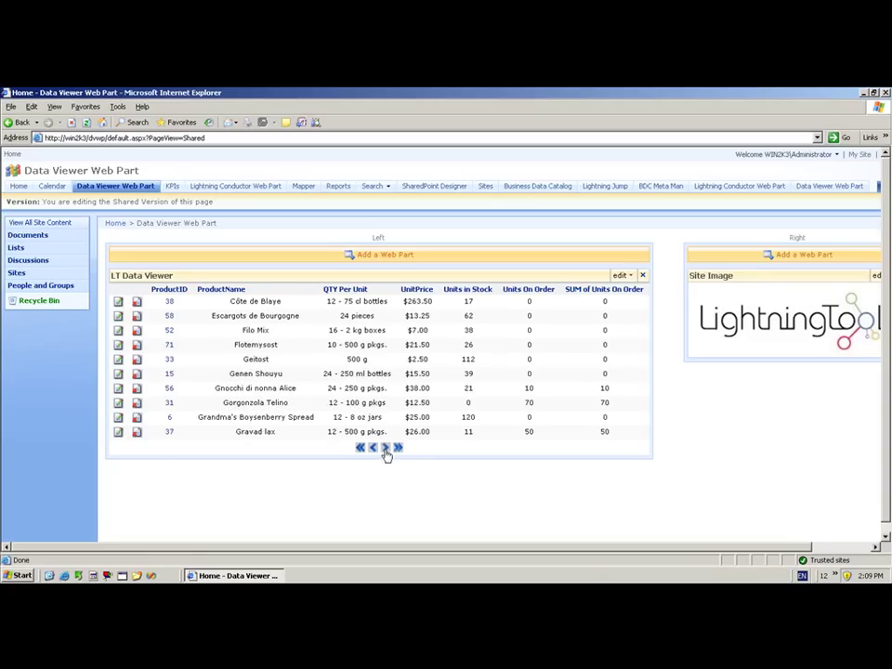
pyautogui.click(388, 451)
pyautogui.click(387, 449)
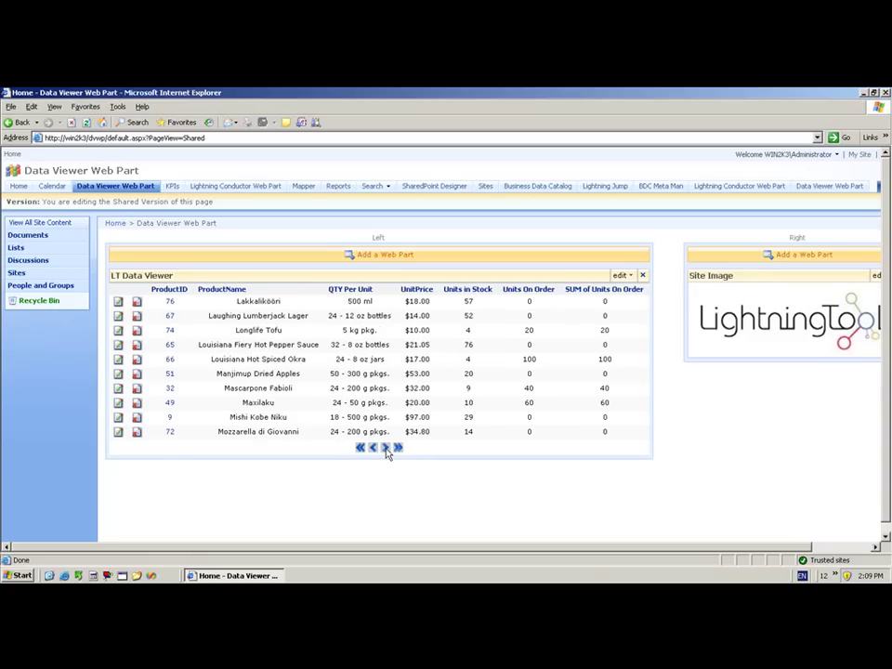
pyautogui.click(387, 449)
pyautogui.click(386, 450)
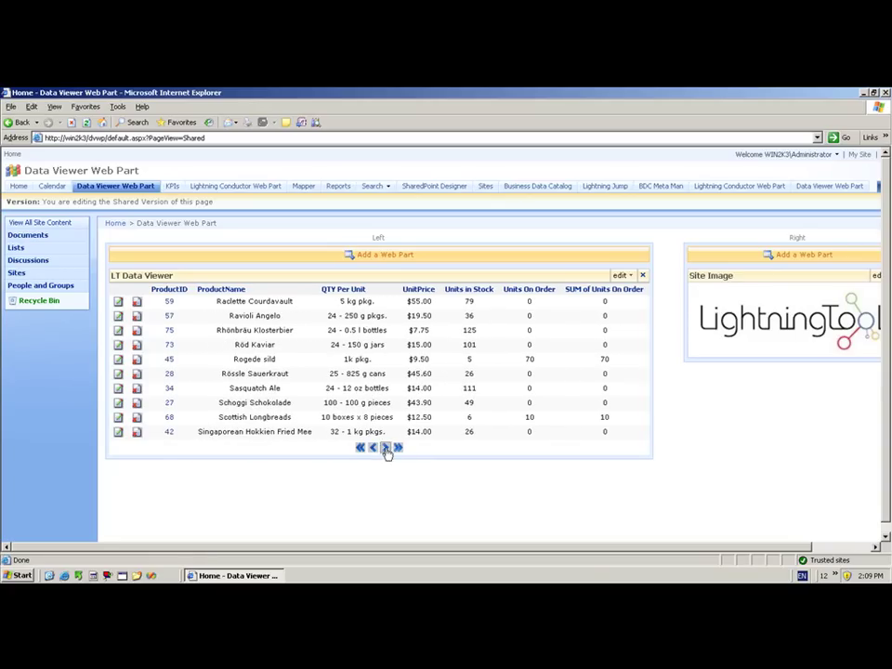
pyautogui.click(387, 450)
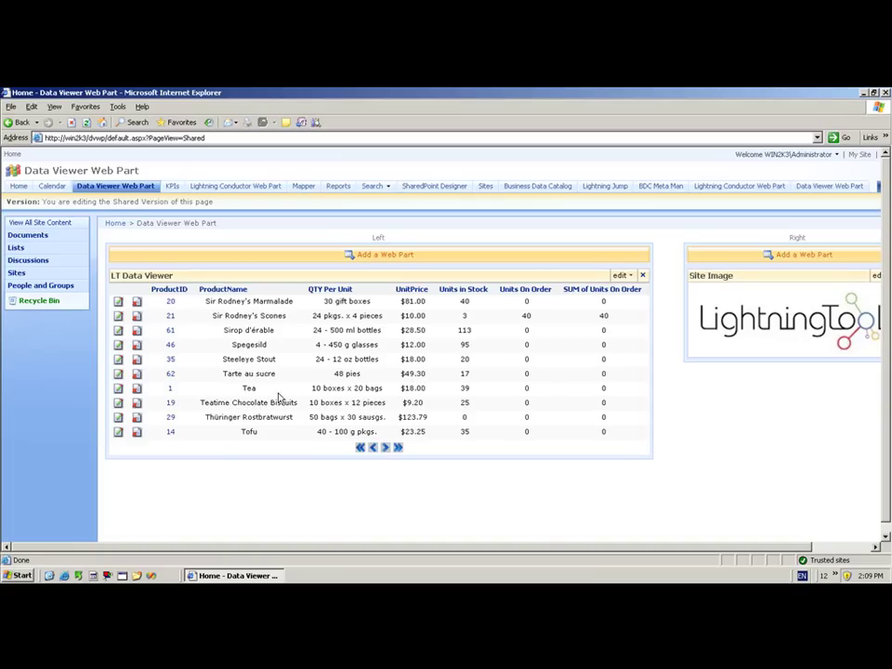
# Add a data filter for UnitsOnOrder > 0 to the LT Data Viewer, confirm the web part settings and page back through the filtered records.
pyautogui.click(636, 277)
pyautogui.click(574, 331)
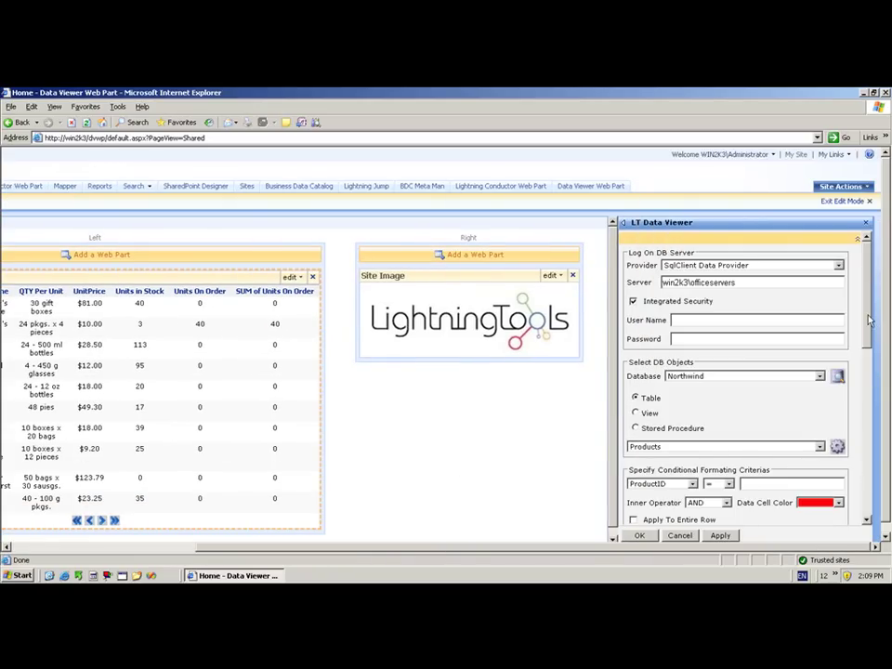
pyautogui.moveTo(870, 319); pyautogui.dragTo(869, 364)
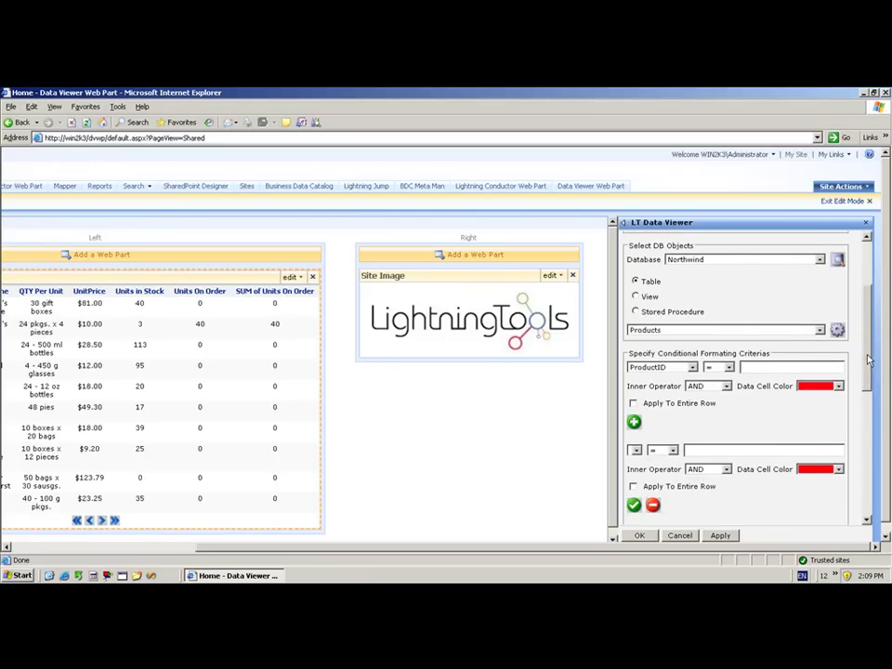
pyautogui.moveTo(869, 363)
pyautogui.mouseDown()
pyautogui.moveTo(870, 387)
pyautogui.moveTo(868, 379)
pyautogui.mouseUp()
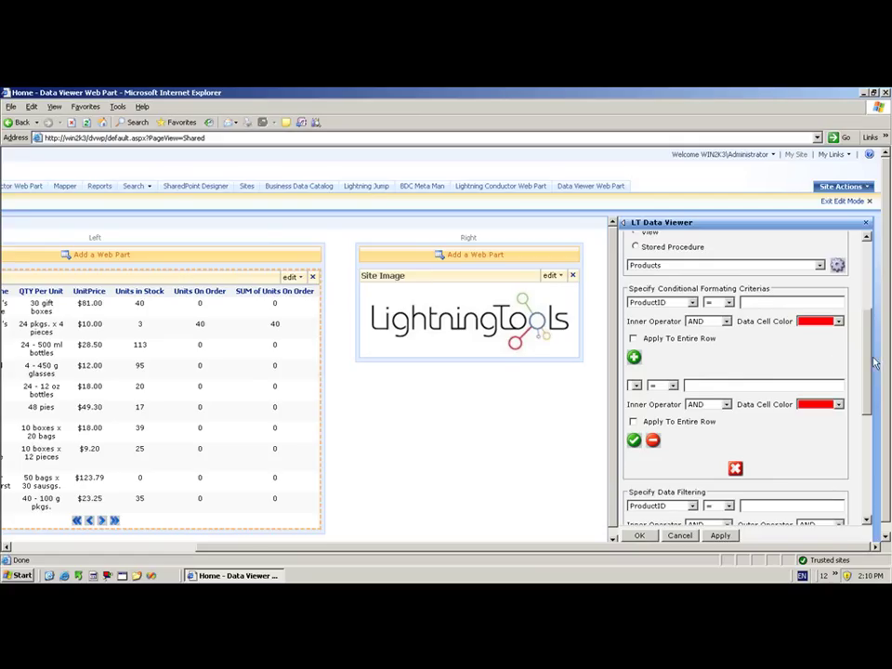
pyautogui.moveTo(869, 364); pyautogui.dragTo(869, 417)
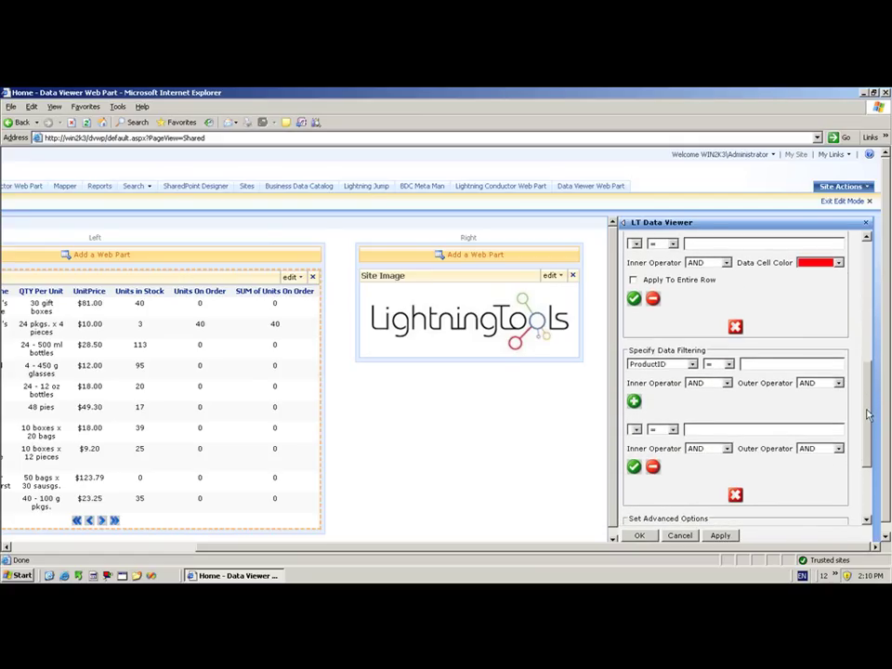
pyautogui.click(692, 365)
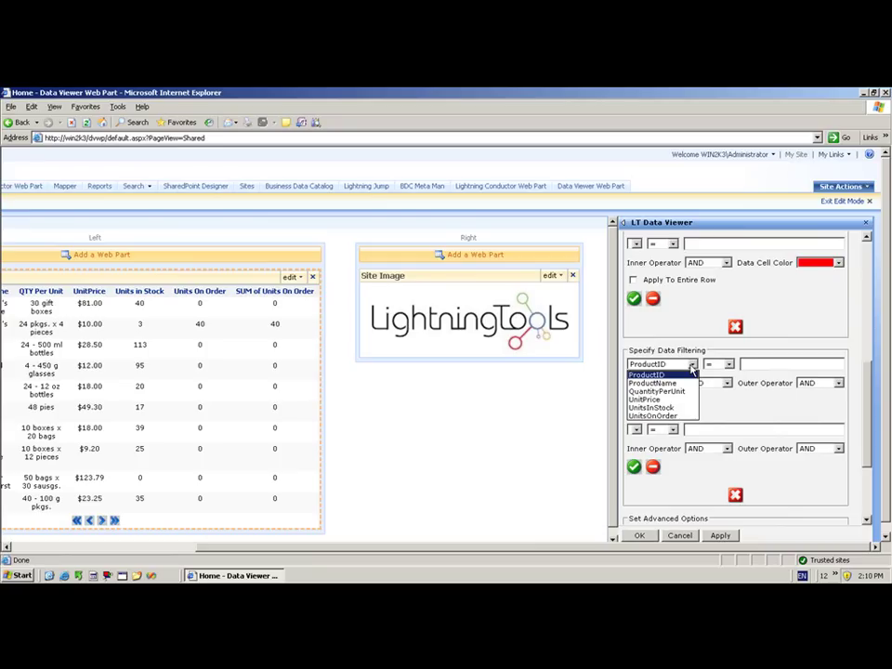
pyautogui.click(676, 422)
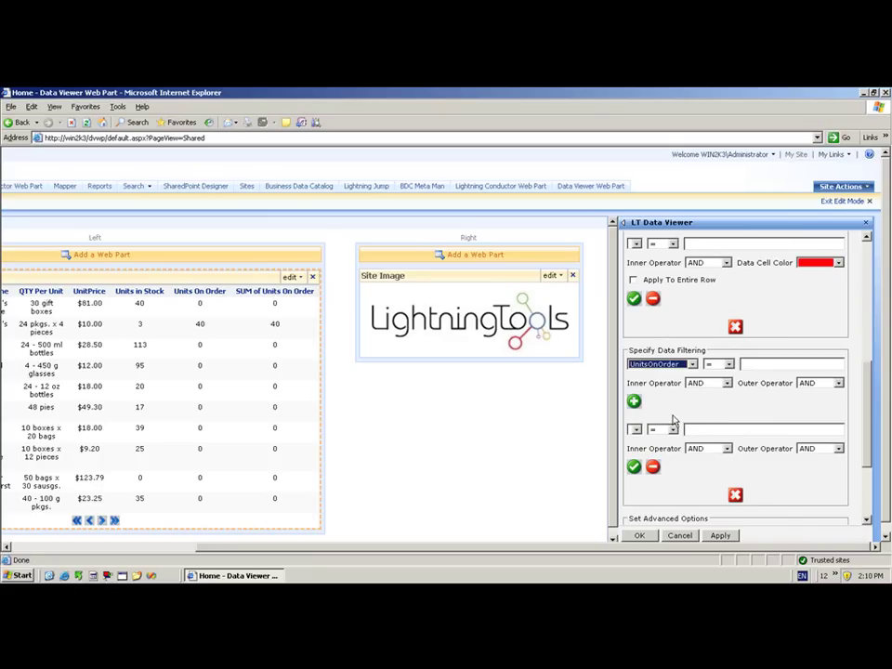
pyautogui.click(729, 364)
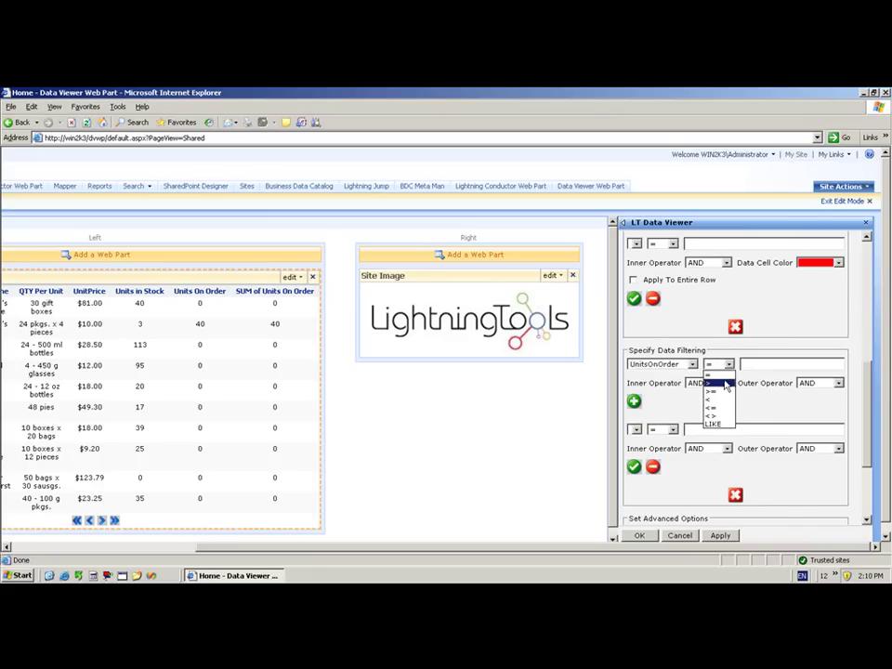
pyautogui.click(723, 384)
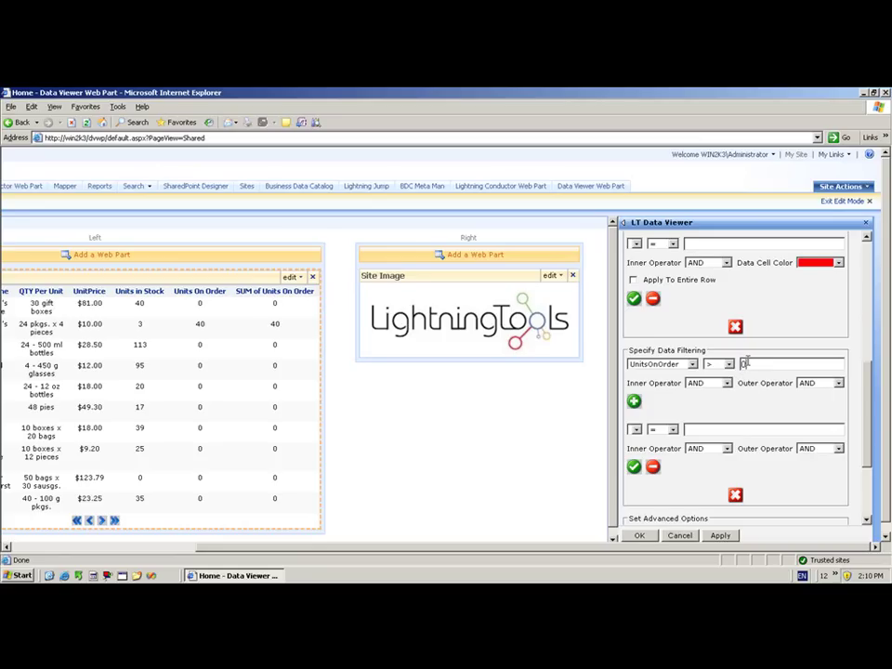
pyautogui.click(634, 402)
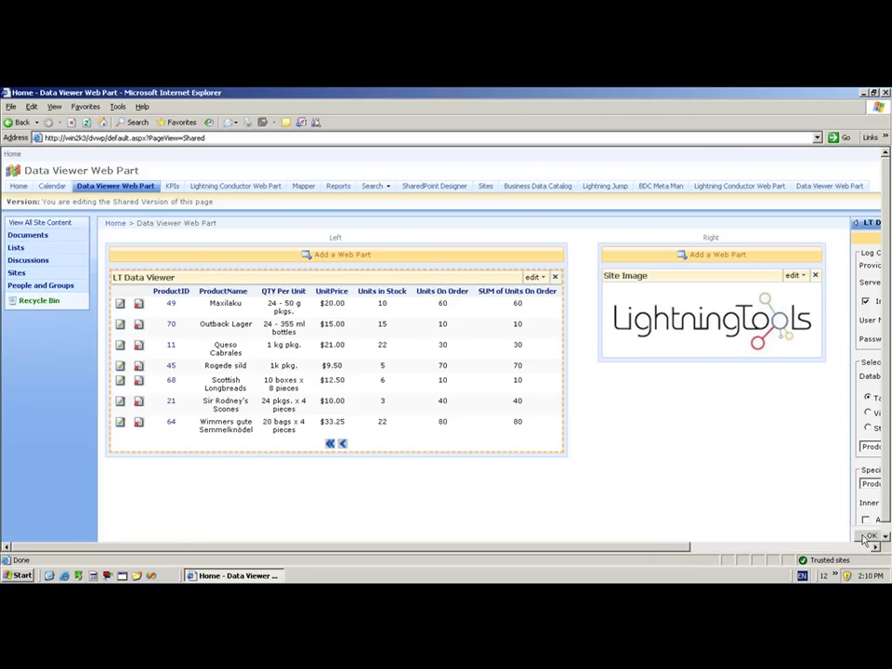
pyautogui.click(867, 537)
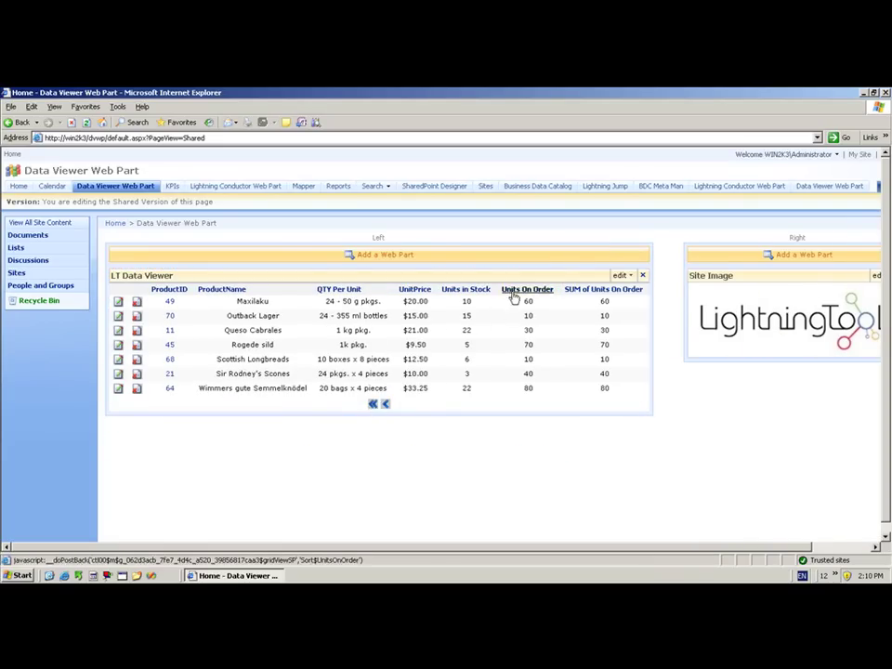
pyautogui.click(386, 405)
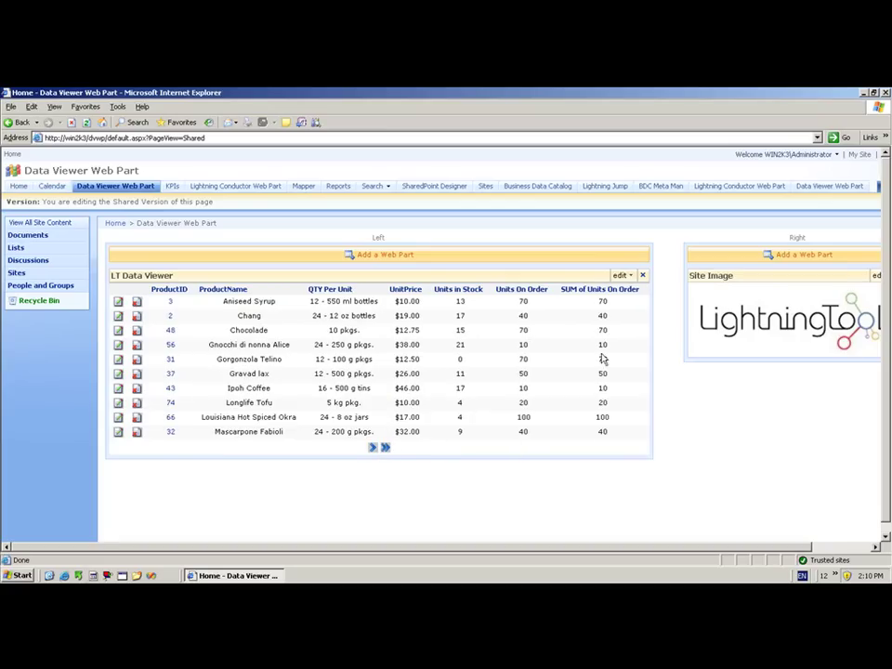
# Enable data caching for the LT Data Viewer with a cache timeout of 120 seconds and apply the settings.
pyautogui.click(631, 276)
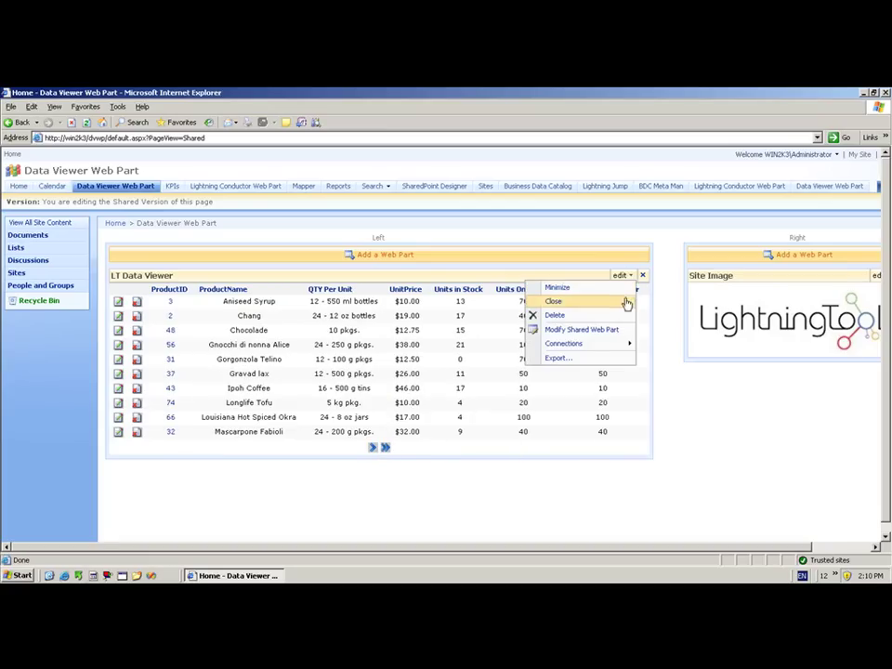
pyautogui.click(605, 331)
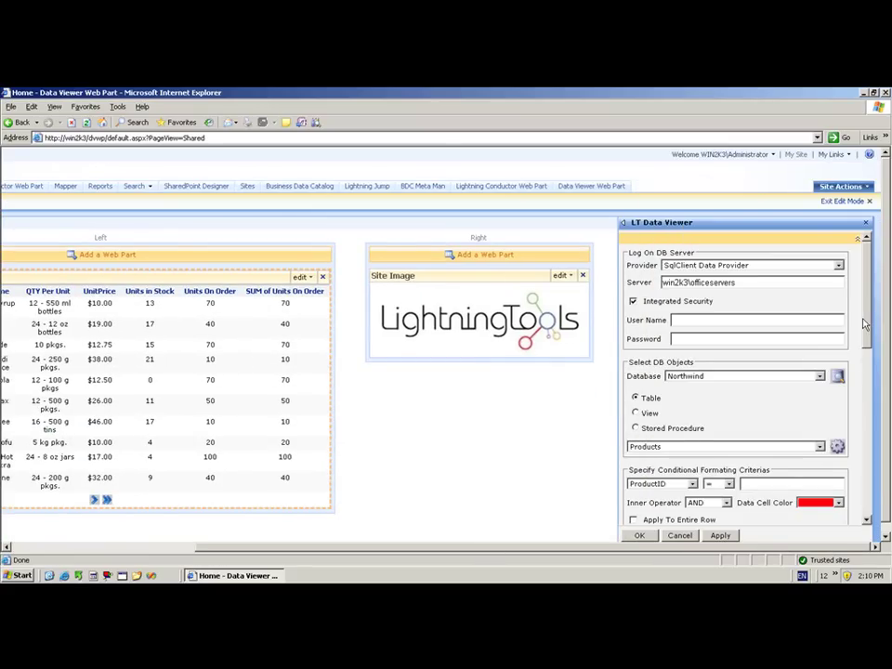
pyautogui.scroll(-5, 865, 390)
pyautogui.moveTo(867, 412); pyautogui.dragTo(871, 497)
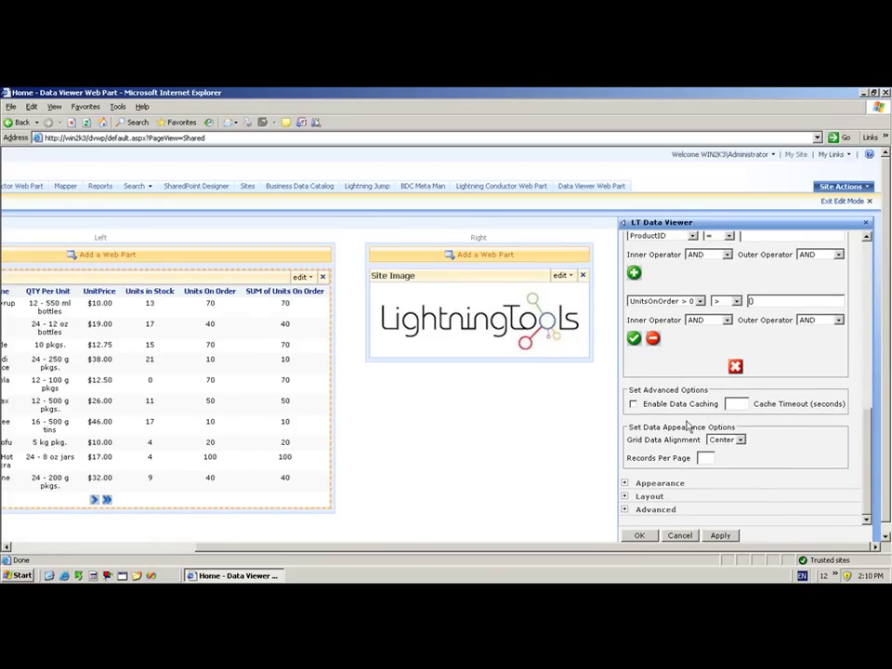
pyautogui.click(633, 405)
pyautogui.click(734, 403)
pyautogui.write('120')
pyautogui.click(722, 537)
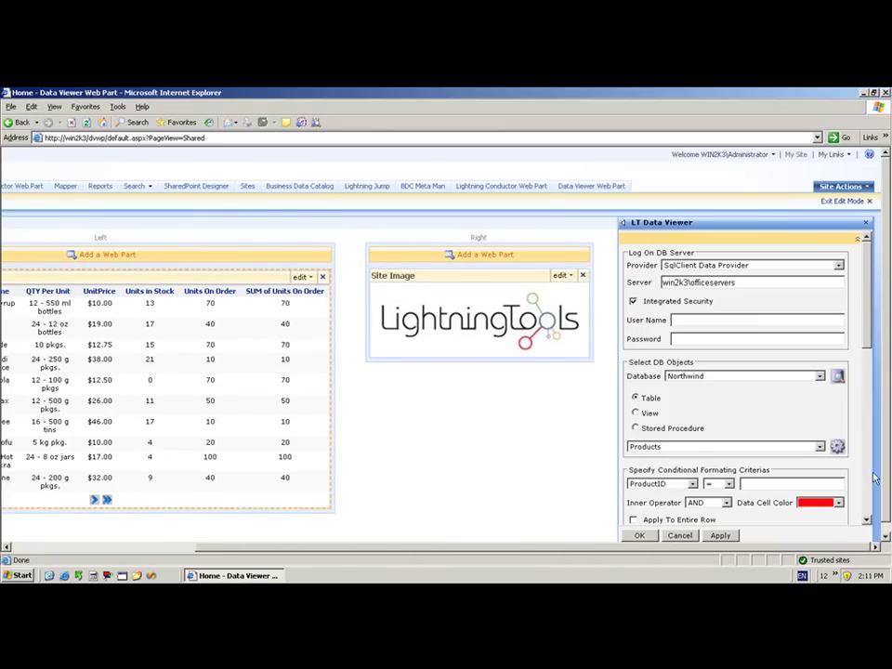
# Examine the Grid Data Alignment choices in the LT Data Viewer's data appearance options.
pyautogui.scroll(-5, 874, 478)
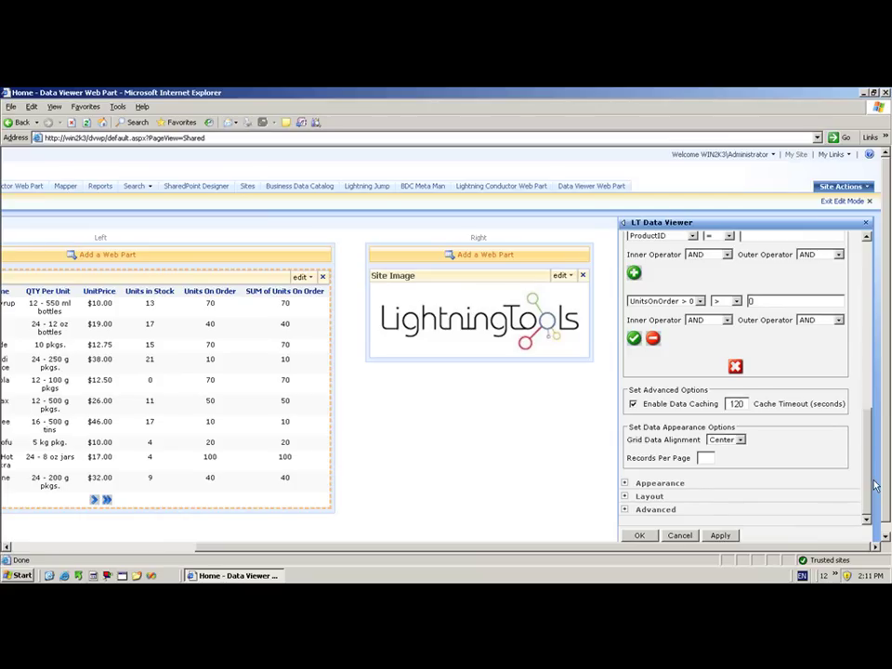
pyautogui.click(726, 441)
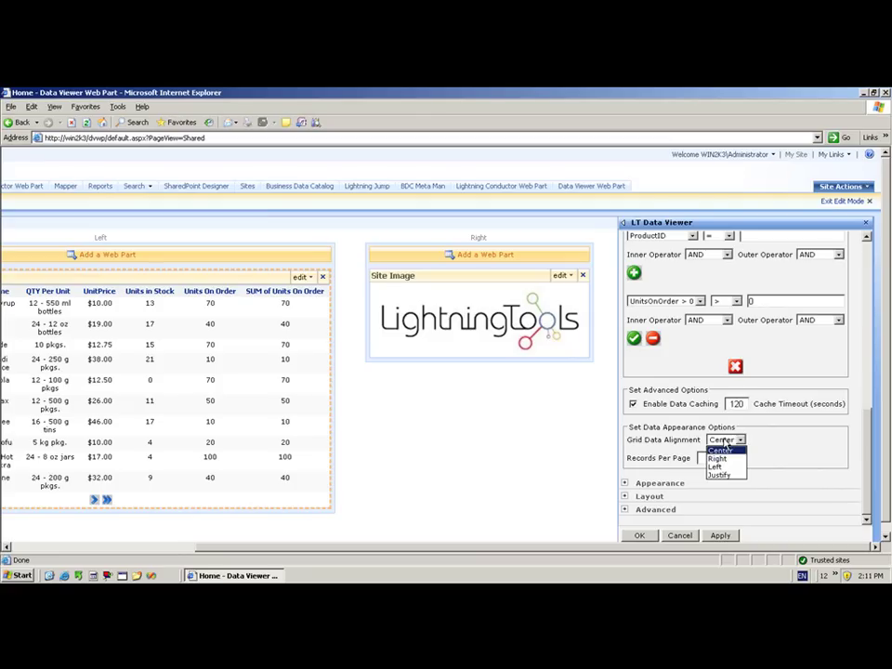
pyautogui.click(726, 442)
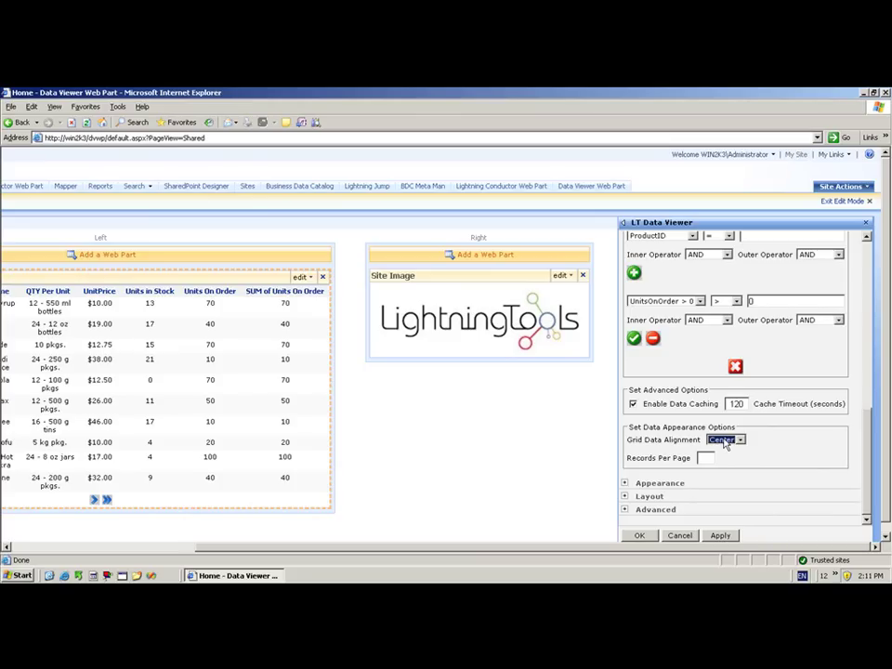